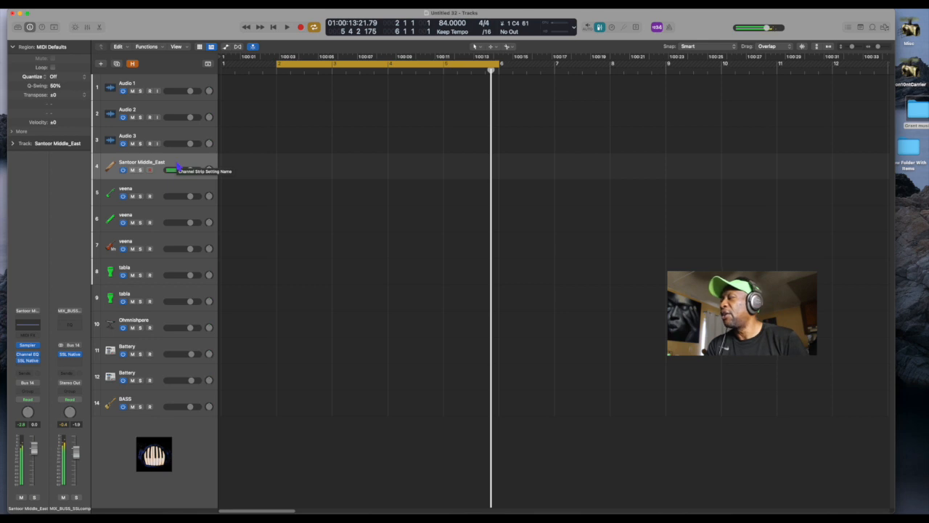
# Open the Falcon instruments on the first two veena tracks to view their sounds, and close both instrument windows.
pyautogui.press('Down')
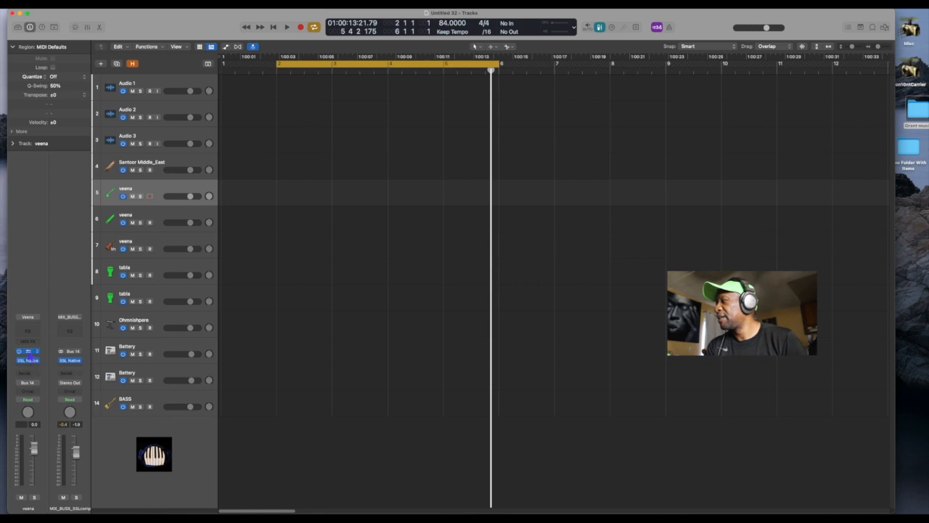
pyautogui.click(29, 352)
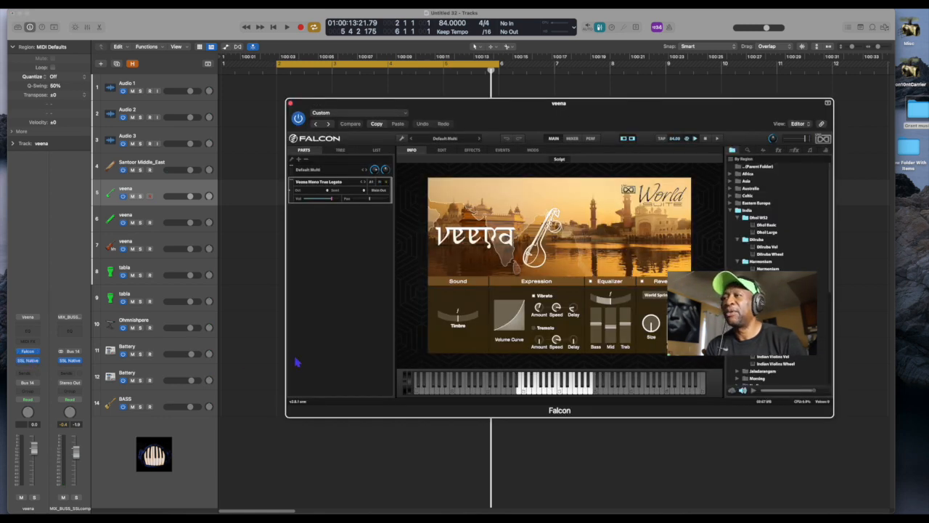
pyautogui.moveTo(556, 120); pyautogui.dragTo(494, 125)
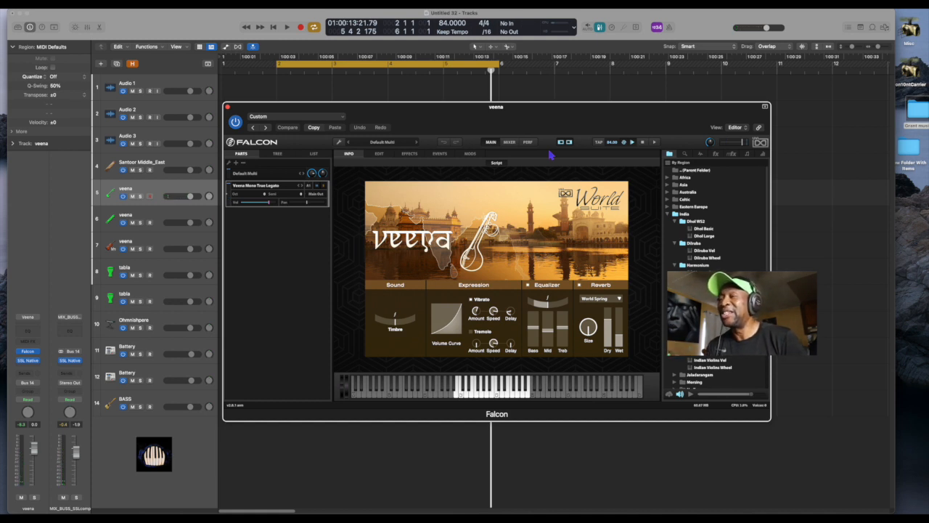
pyautogui.press('Down')
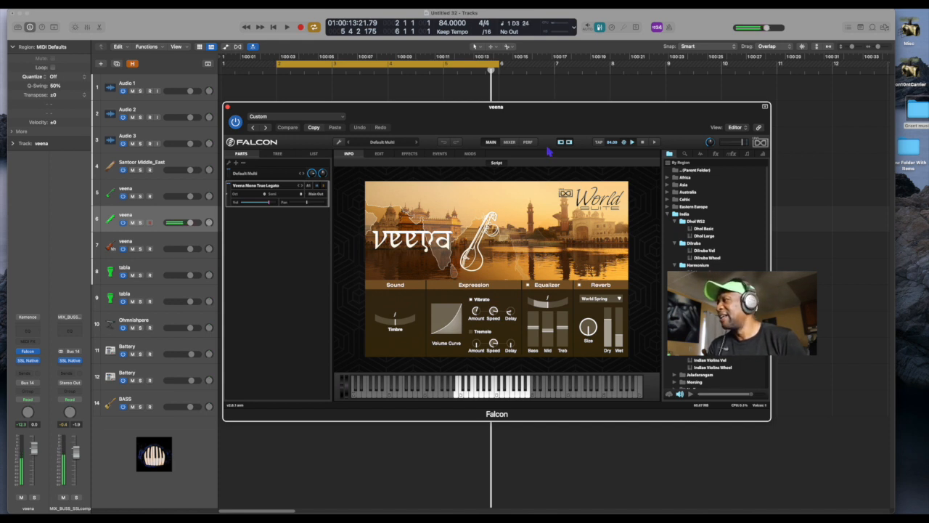
pyautogui.click(28, 351)
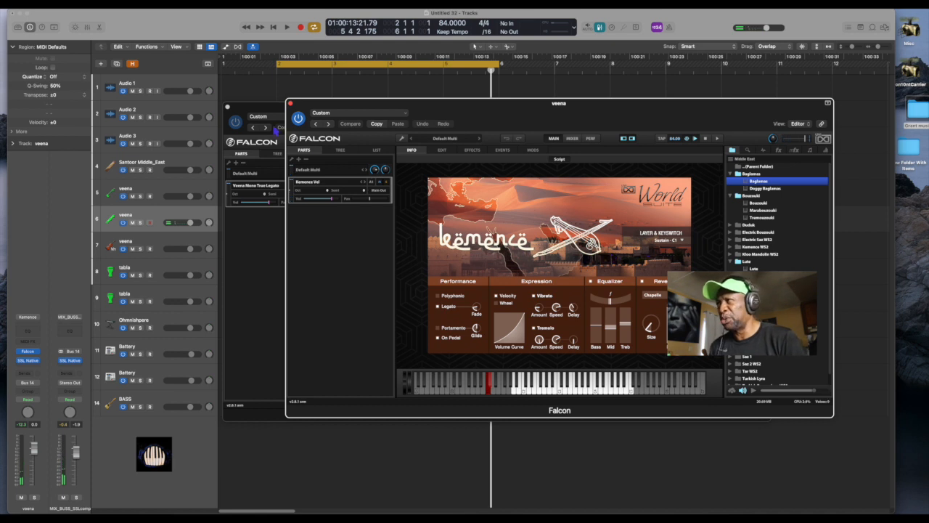
pyautogui.click(289, 103)
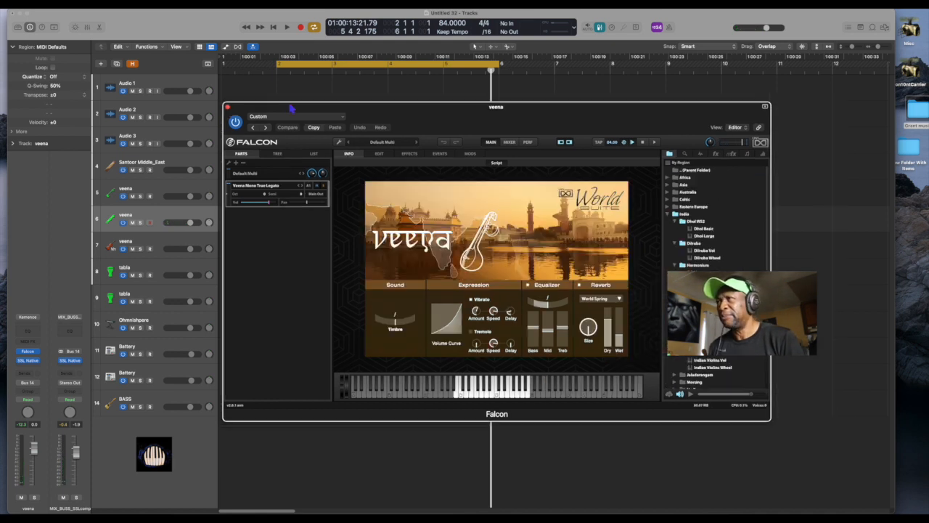
pyautogui.click(227, 107)
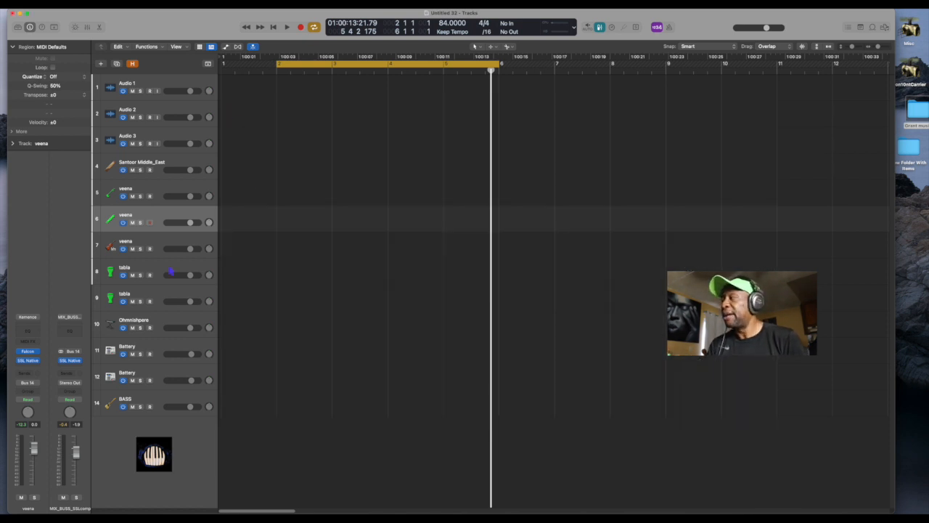
# Go through the third veena, both tabla, Ohmnishpere and first Battery tracks, auditioning their sounds.
pyautogui.press('Down')
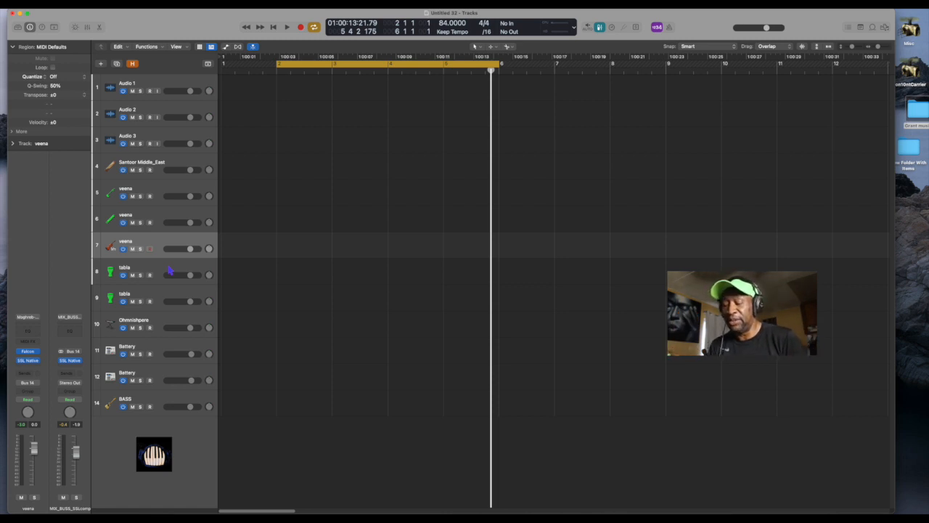
pyautogui.click(170, 271)
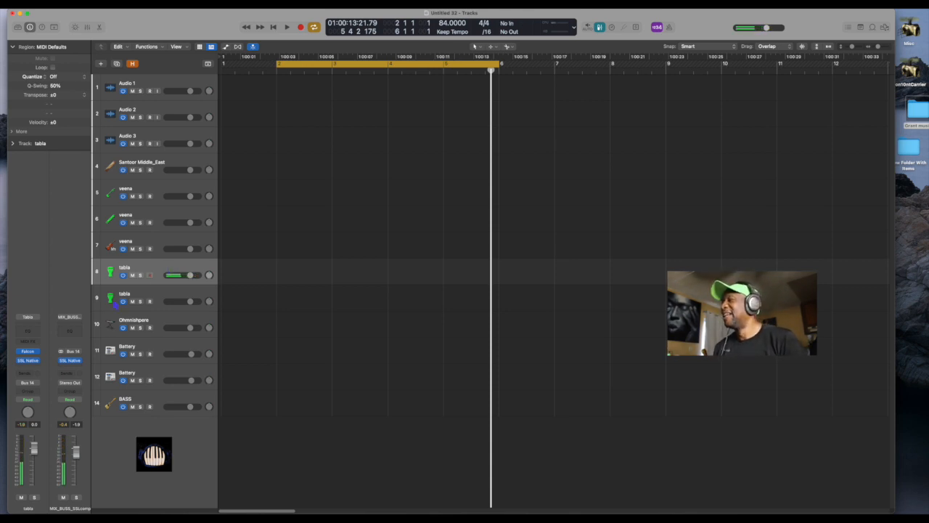
pyautogui.click(154, 300)
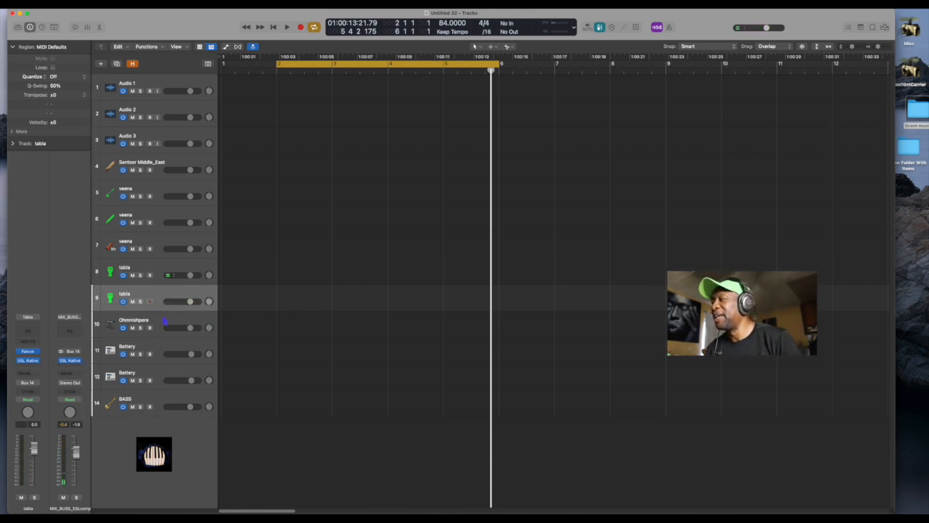
pyautogui.click(165, 322)
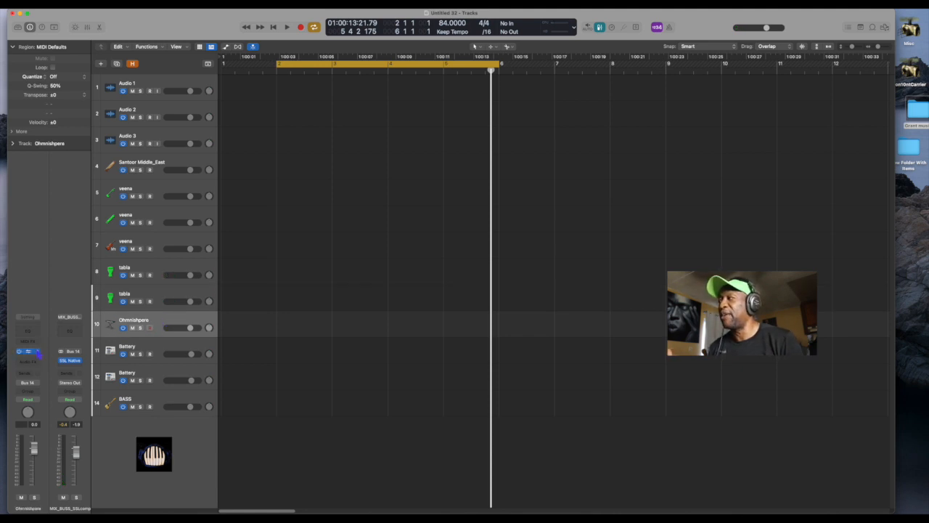
pyautogui.click(167, 347)
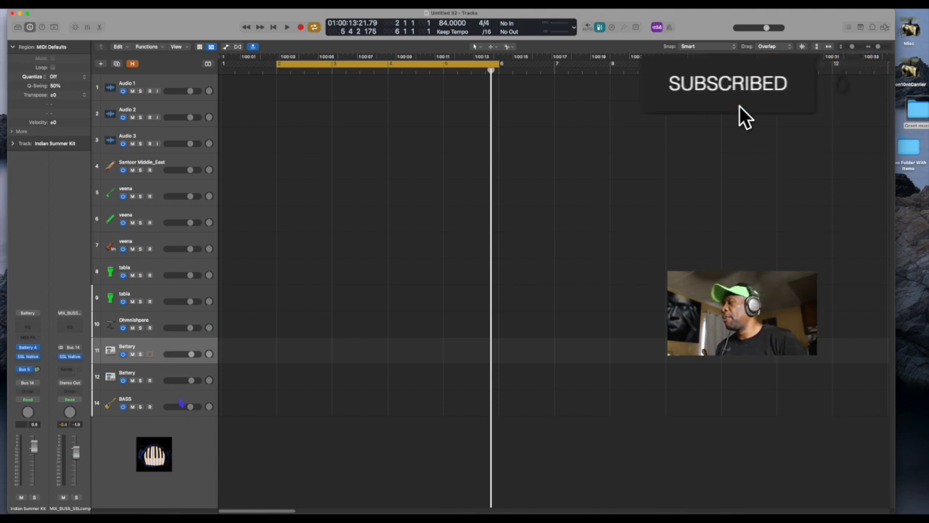
# Select the second tabla track, play the metronome click briefly, and widen the project window.
pyautogui.click(165, 294)
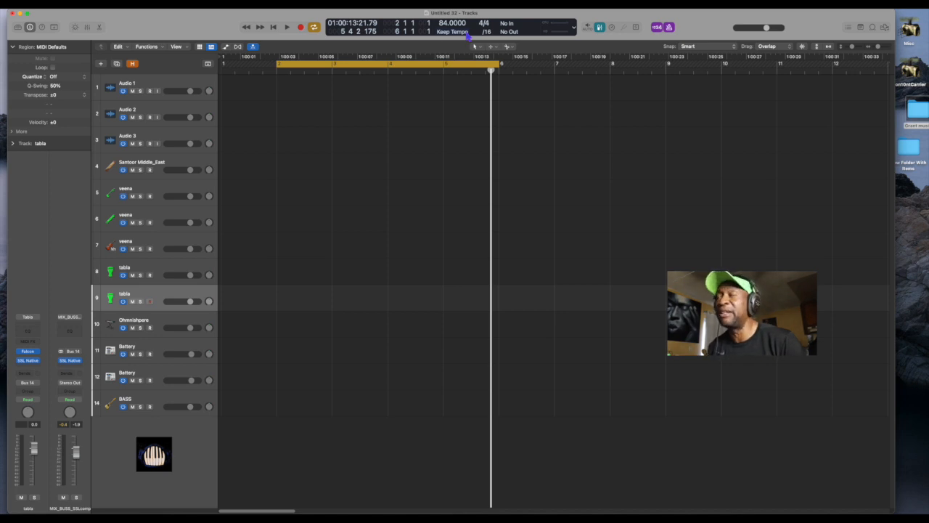
pyautogui.press('space')
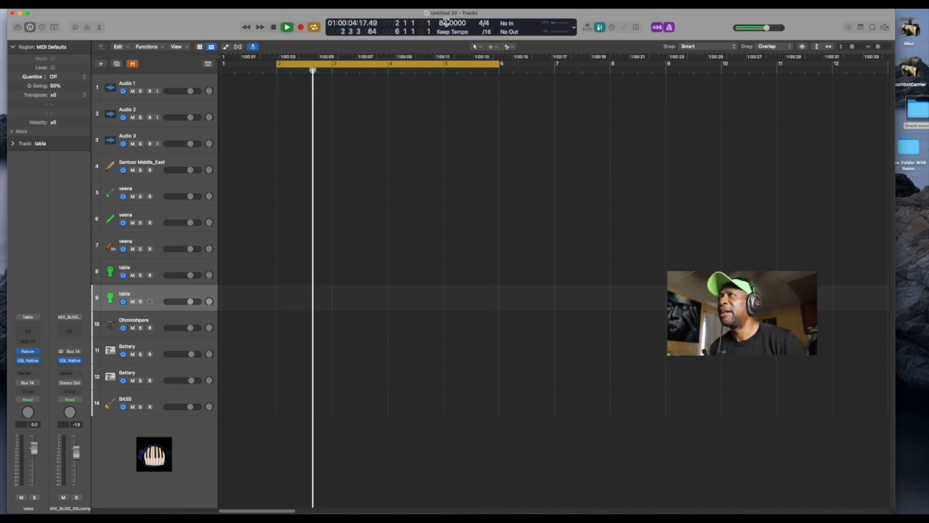
pyautogui.press('space')
pyautogui.moveTo(449, 27); pyautogui.dragTo(487, 21)
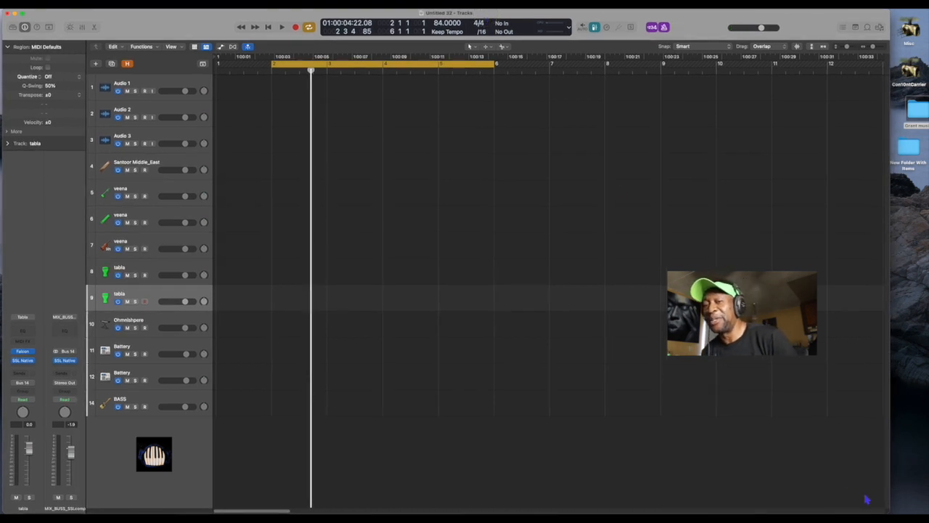
pyautogui.moveTo(887, 512); pyautogui.dragTo(920, 512)
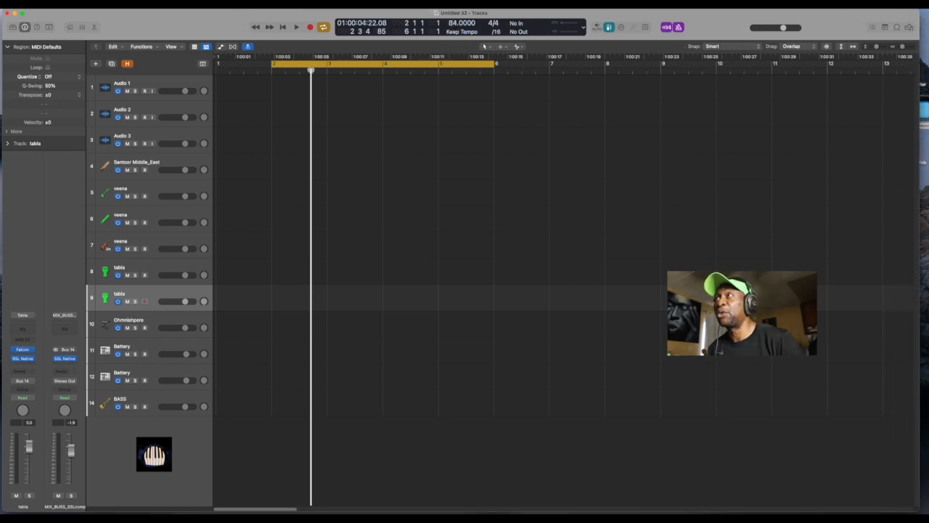
# Raise the project tempo to 86 and on to 90 BPM, playing back to test each tempo.
pyautogui.moveTo(454, 22); pyautogui.dragTo(454, 18)
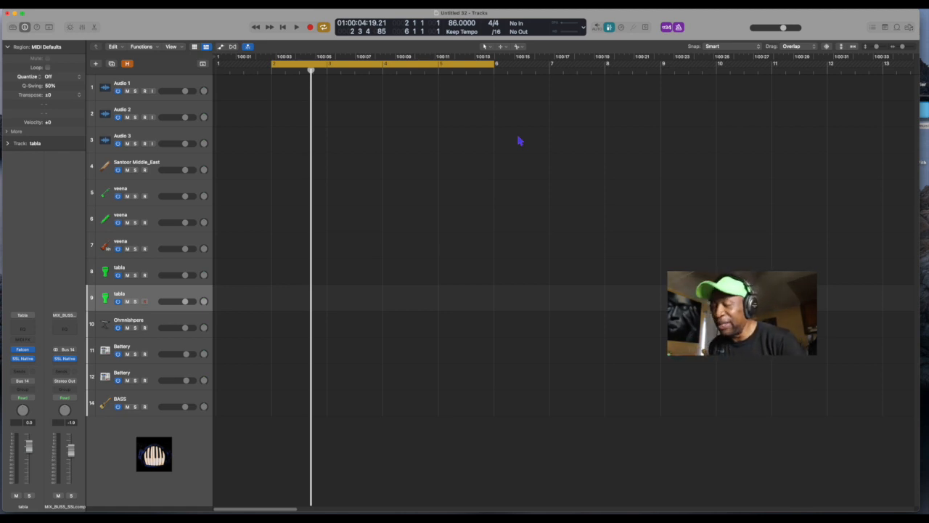
pyautogui.press('space')
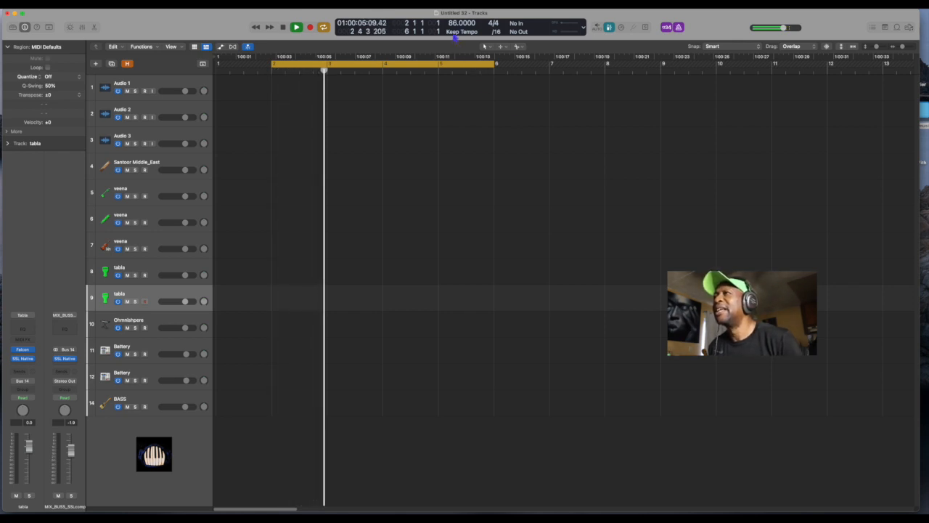
pyautogui.press('space')
pyautogui.moveTo(457, 23); pyautogui.dragTo(457, 17)
pyautogui.press('space')
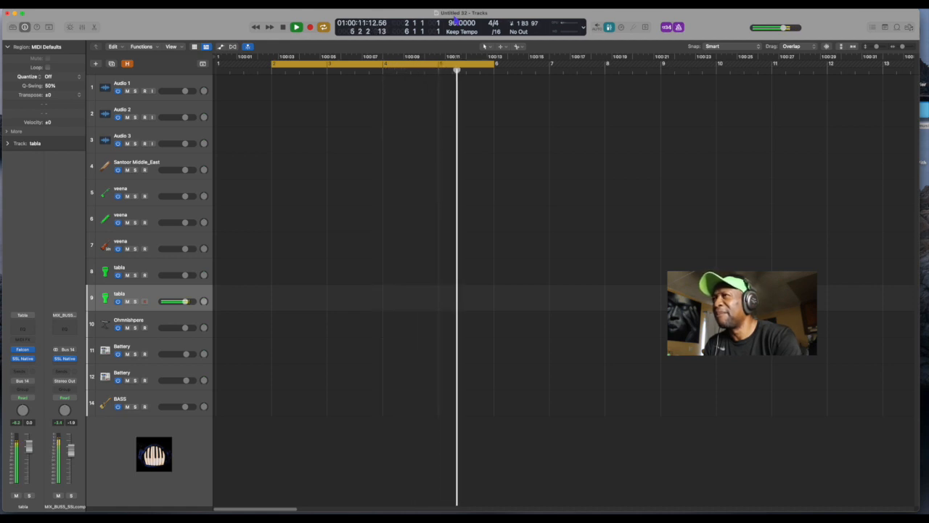
pyautogui.press('space')
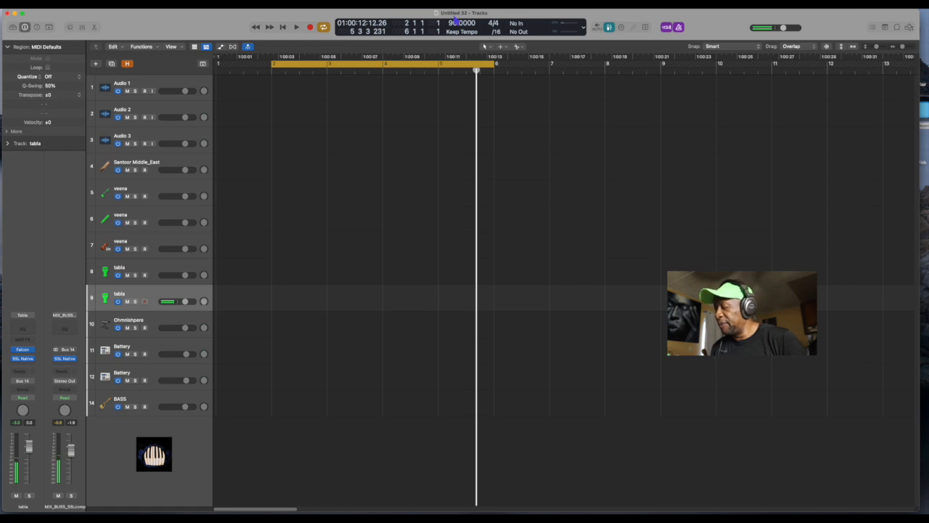
# Record a two-bar tabla pattern from bar 2 on the second tabla track and play it back.
pyautogui.press('Return')
pyautogui.press('r')
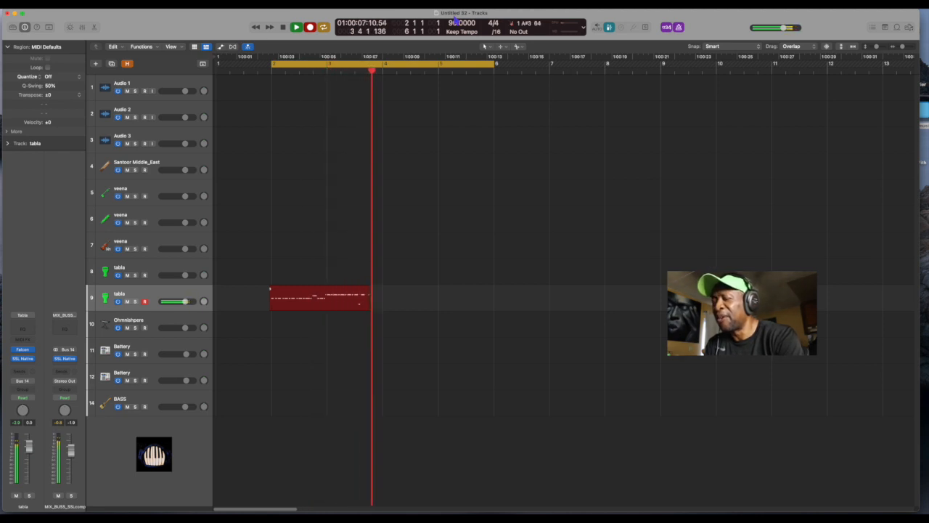
pyautogui.press('space')
pyautogui.press('space')
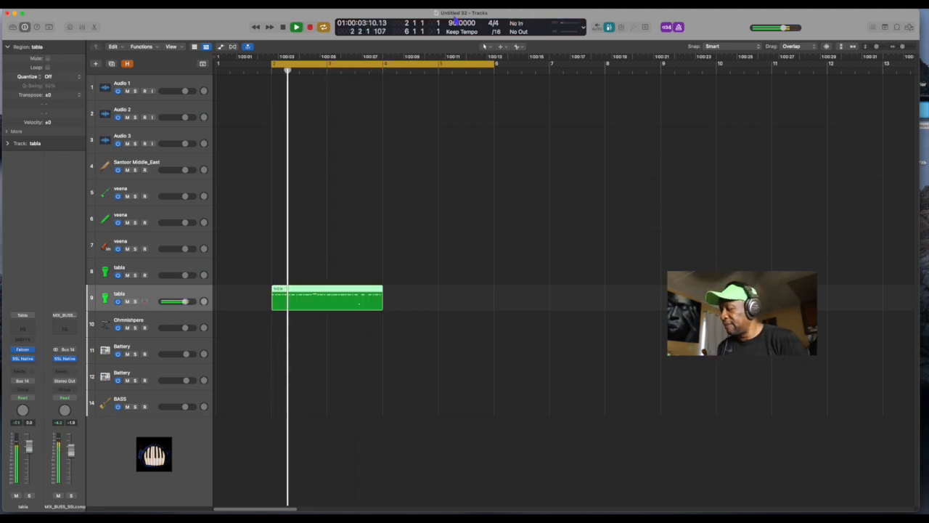
pyautogui.press('space')
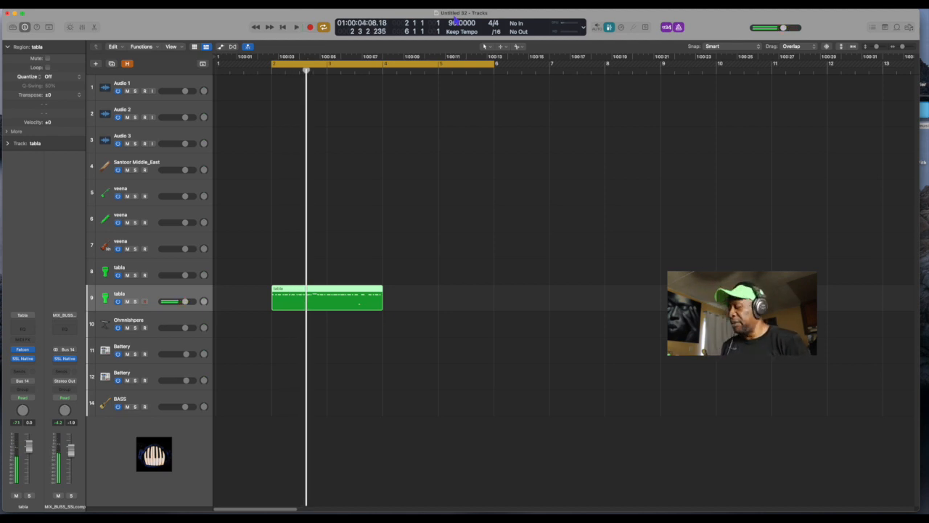
# Quantize the tabla region to 1/16 Triplet after trying 1/16 Note and 1/32 Triplet, and listen to it.
pyautogui.press('q')
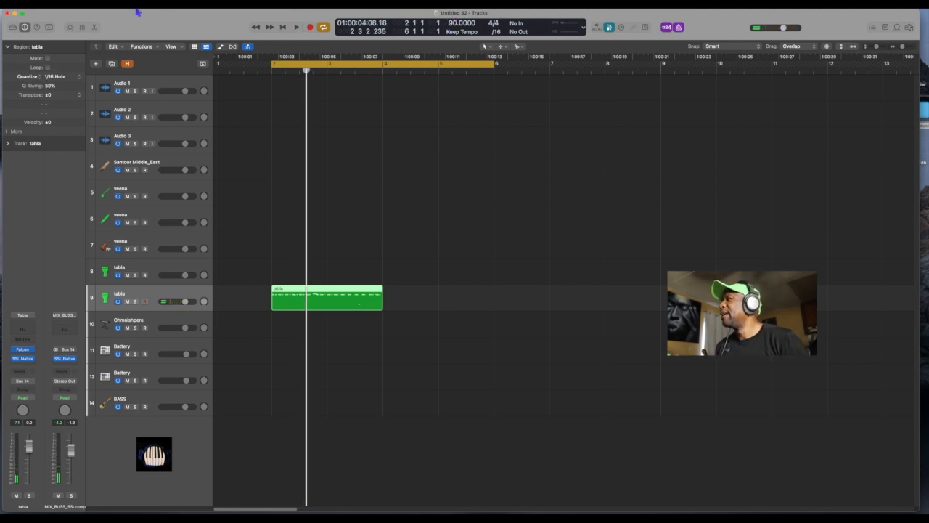
pyautogui.click(66, 78)
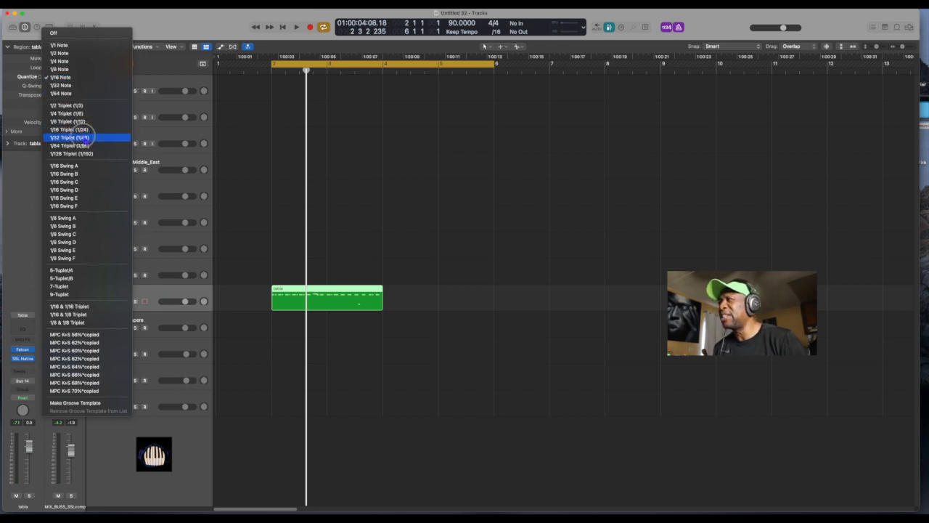
pyautogui.click(80, 138)
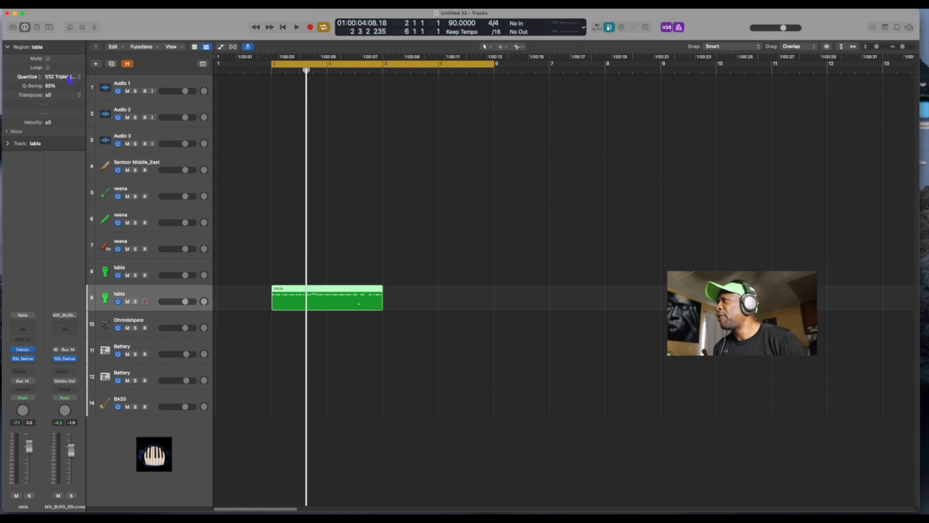
pyautogui.click(71, 80)
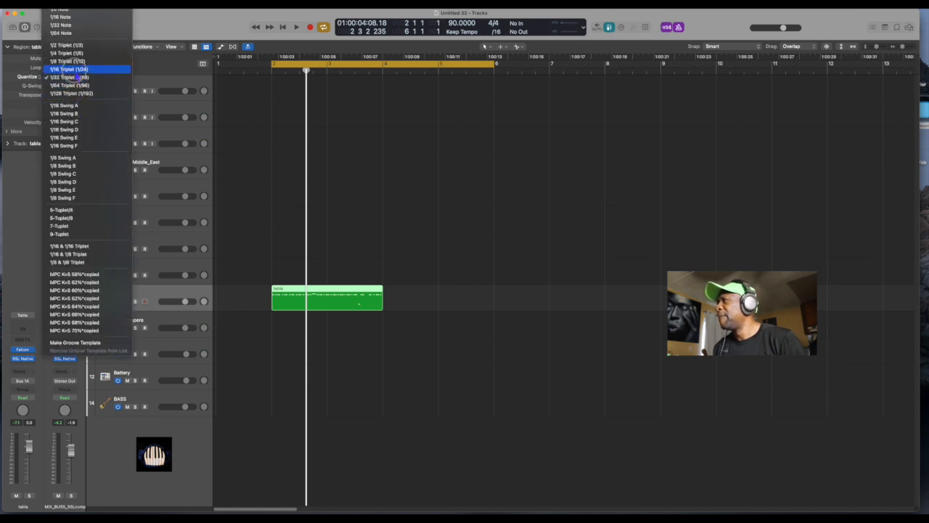
pyautogui.click(73, 69)
pyautogui.press('space')
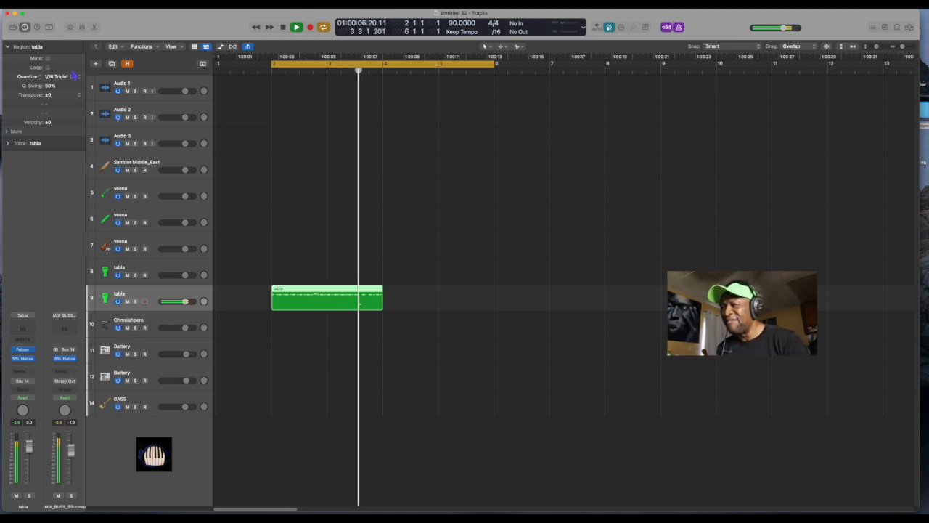
pyautogui.press('space')
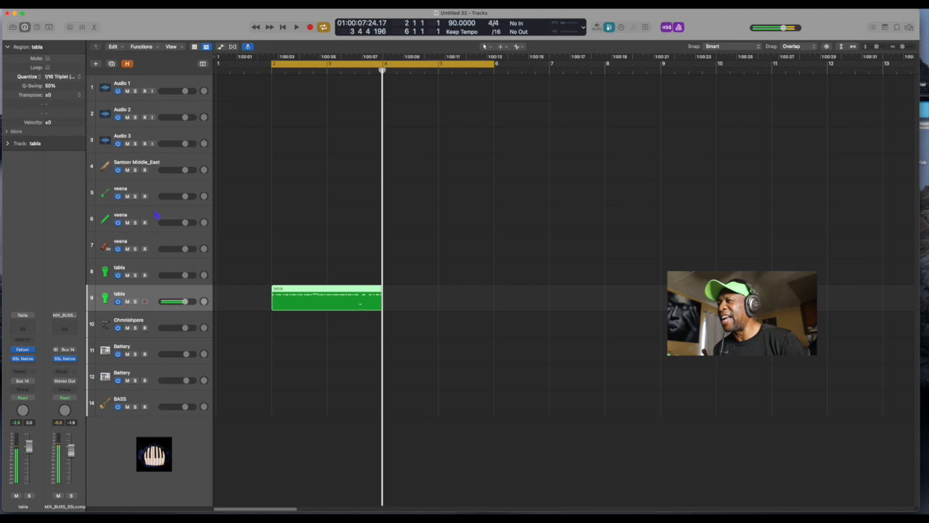
# Delete the recorded region from the second tabla track.
pyautogui.click(347, 337)
pyautogui.click(352, 307)
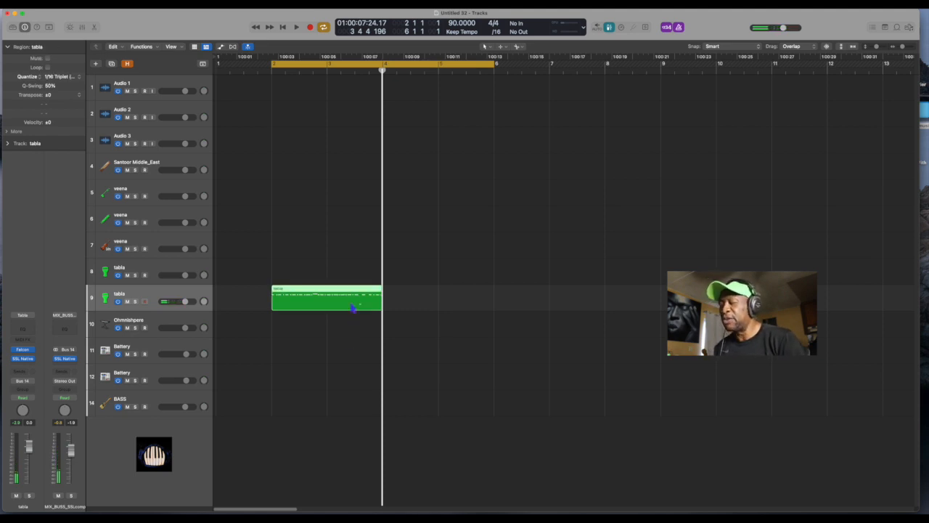
pyautogui.press('Delete')
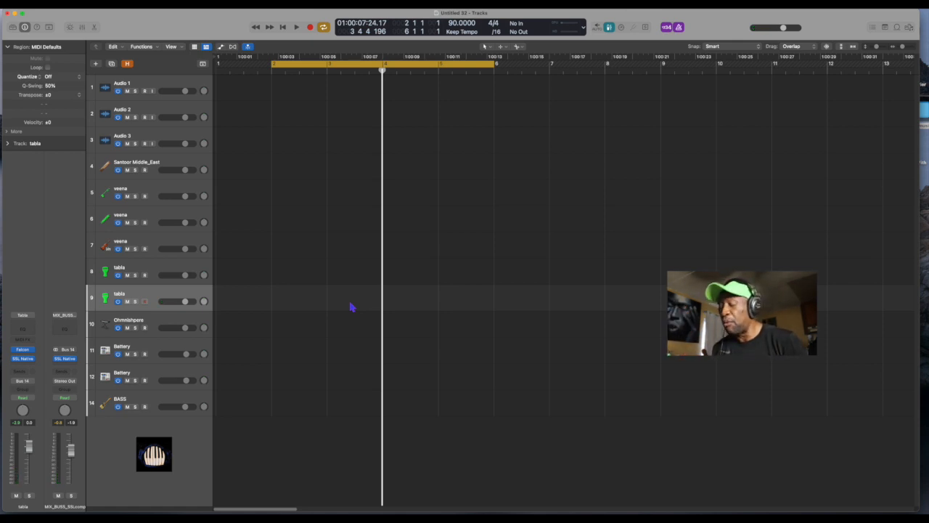
# Record a new three-bar tabla pattern from bar 2, quantize it to 1/16 Triplet, and play it back.
pyautogui.press('r')
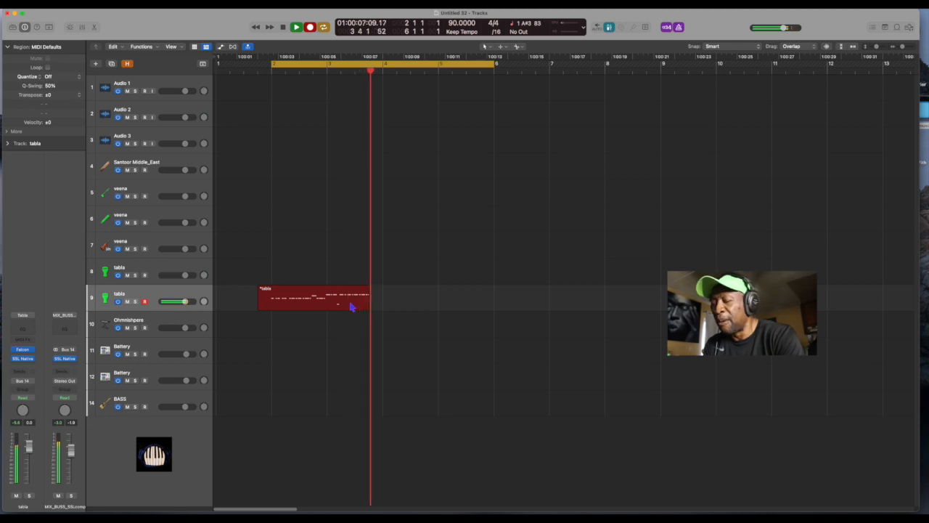
pyautogui.press('space')
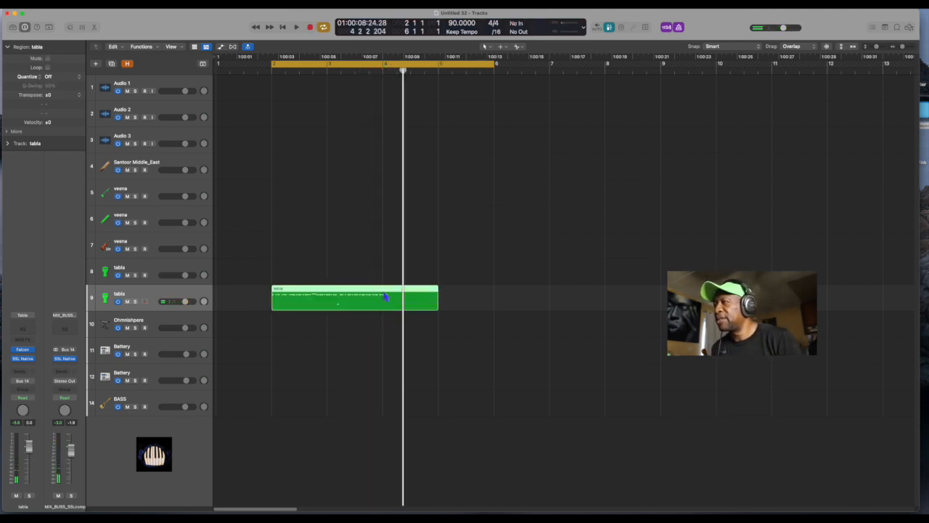
pyautogui.press('space')
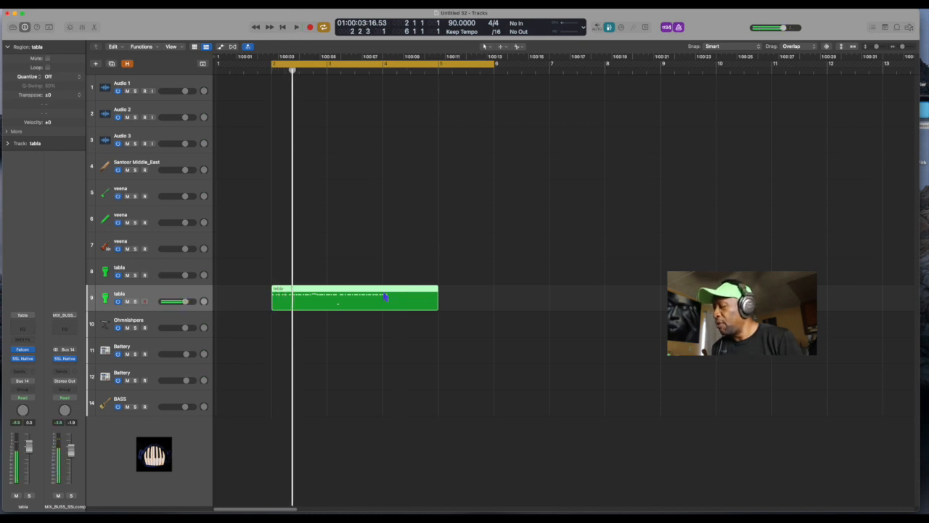
pyautogui.press('space')
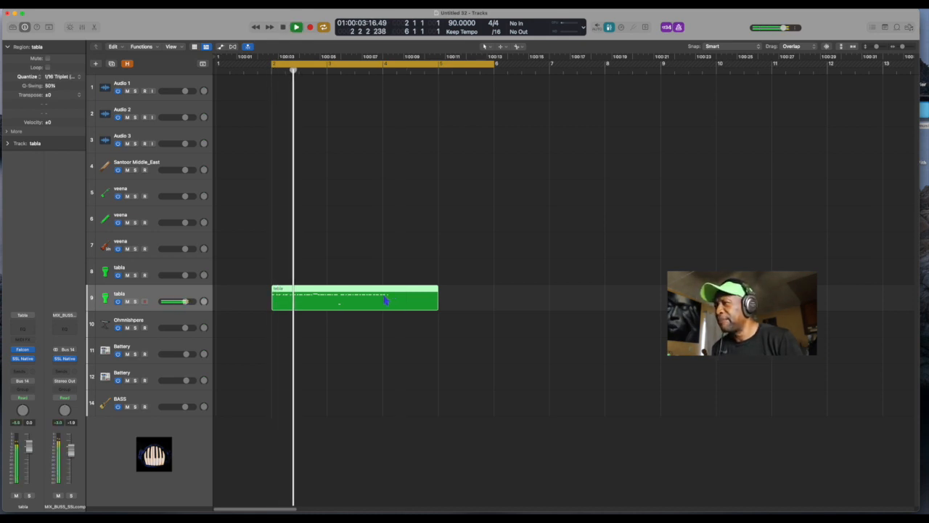
# Split the tabla region at bar 4, delete the remainder, and copy the two-bar pattern to bar 4 while listening.
pyautogui.rightClick(383, 299)
pyautogui.click(383, 299)
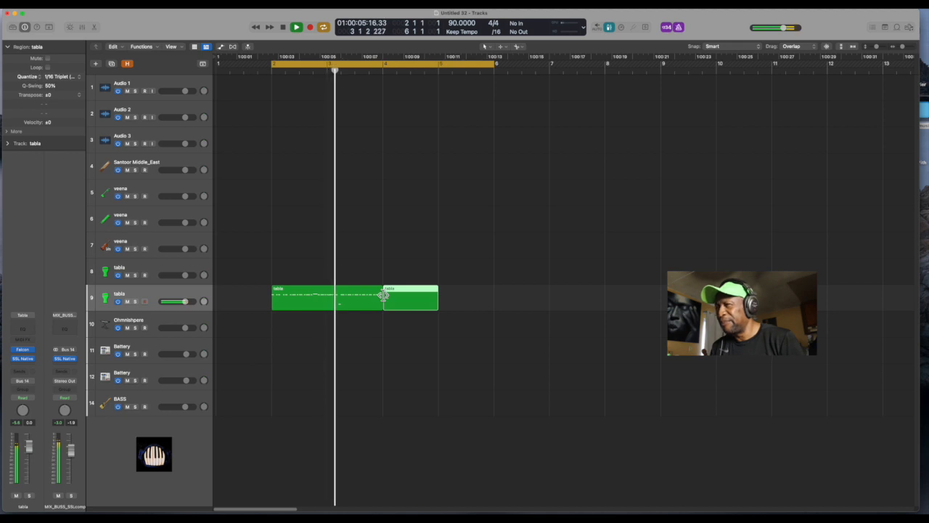
pyautogui.press('Delete')
pyautogui.moveTo(351, 312); pyautogui.dragTo(463, 312)
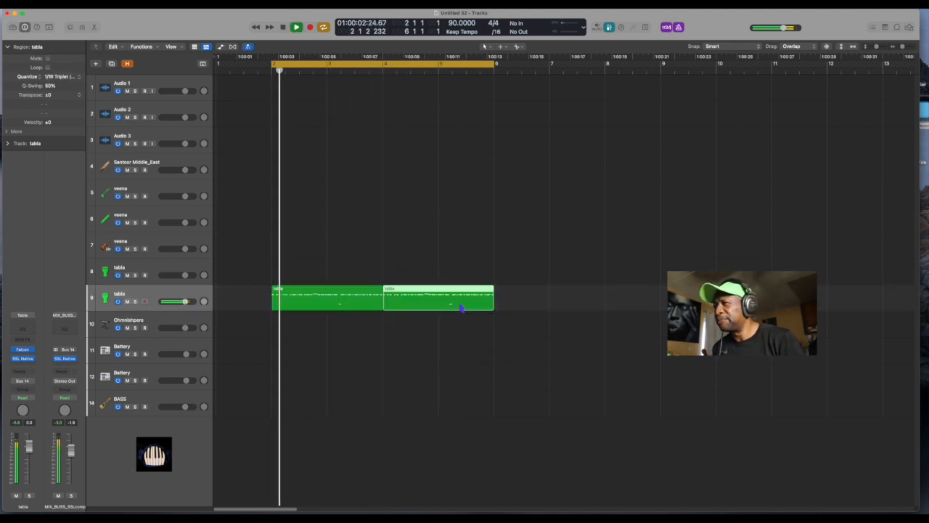
pyautogui.moveTo(394, 321); pyautogui.dragTo(369, 307)
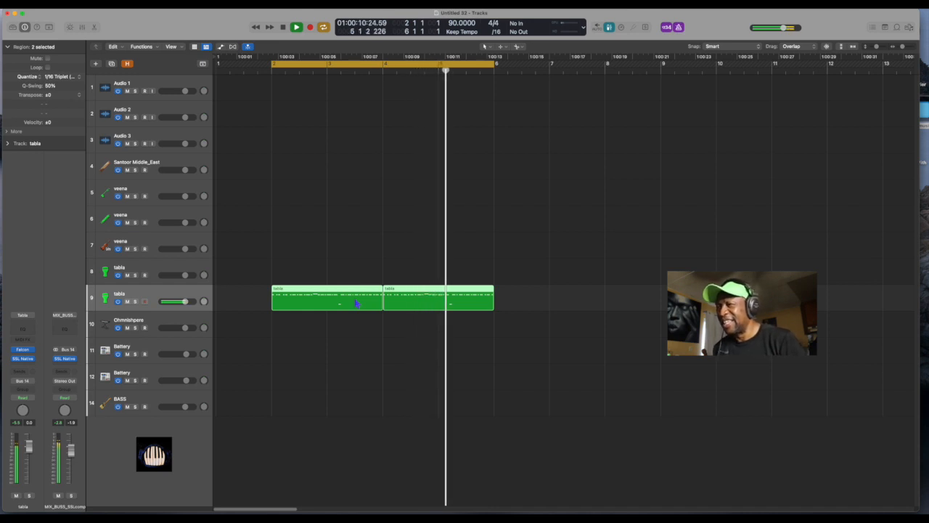
pyautogui.press('space')
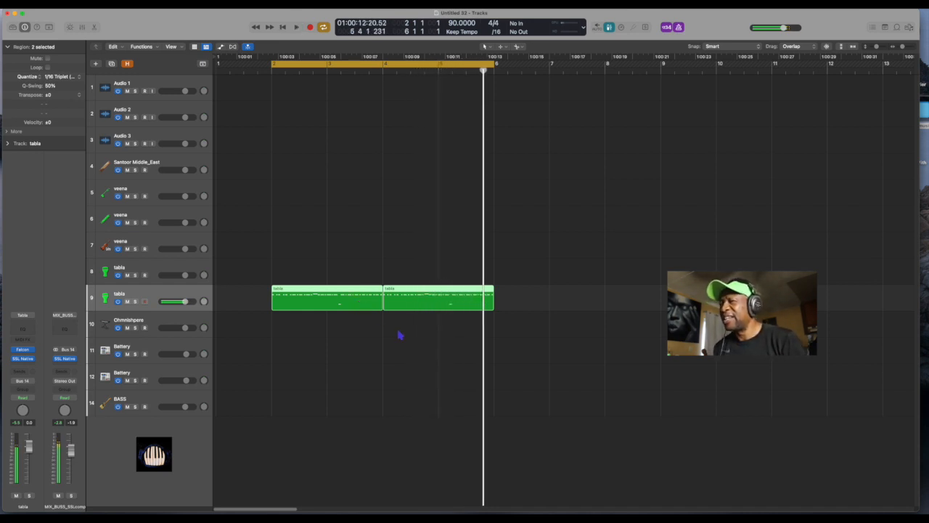
# Delete both tabla regions and record a new tabla pattern from bar 2 on the same track.
pyautogui.click(403, 330)
pyautogui.moveTo(403, 330); pyautogui.dragTo(338, 307)
pyautogui.press('Delete')
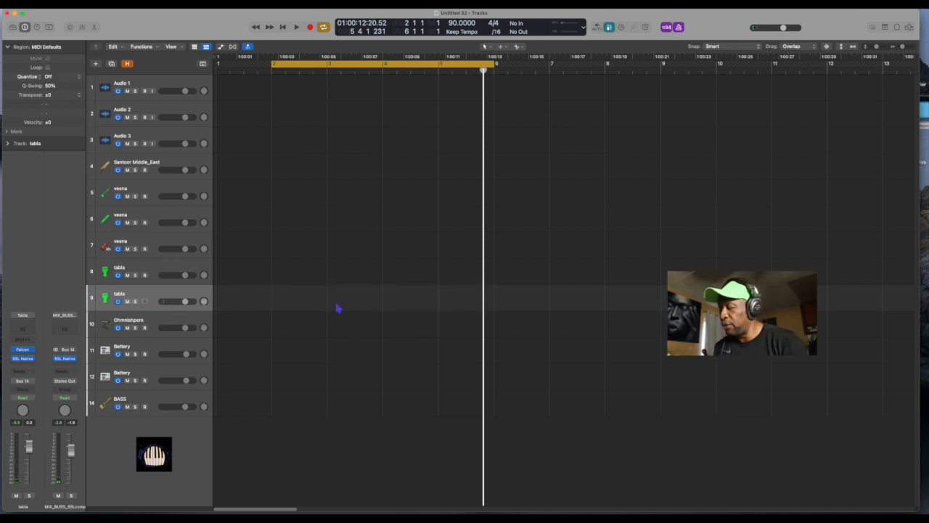
pyautogui.press('r')
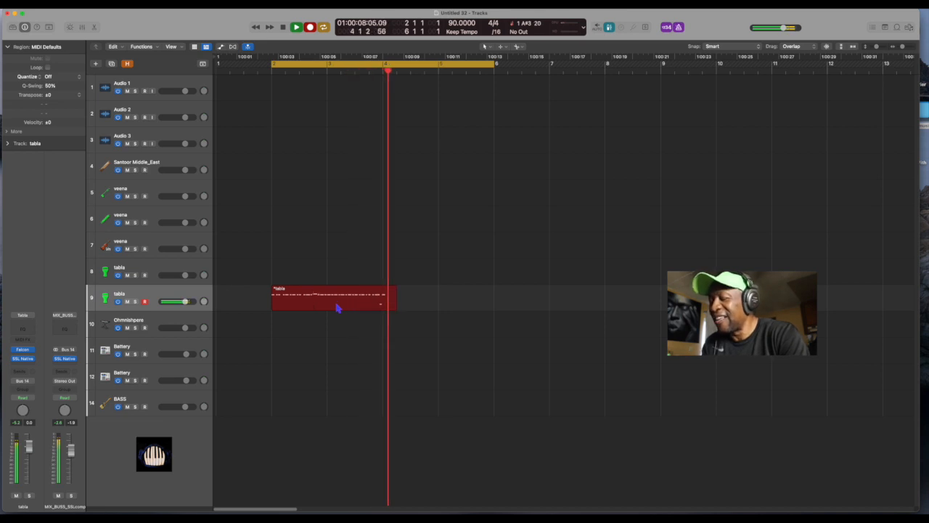
pyautogui.press('space')
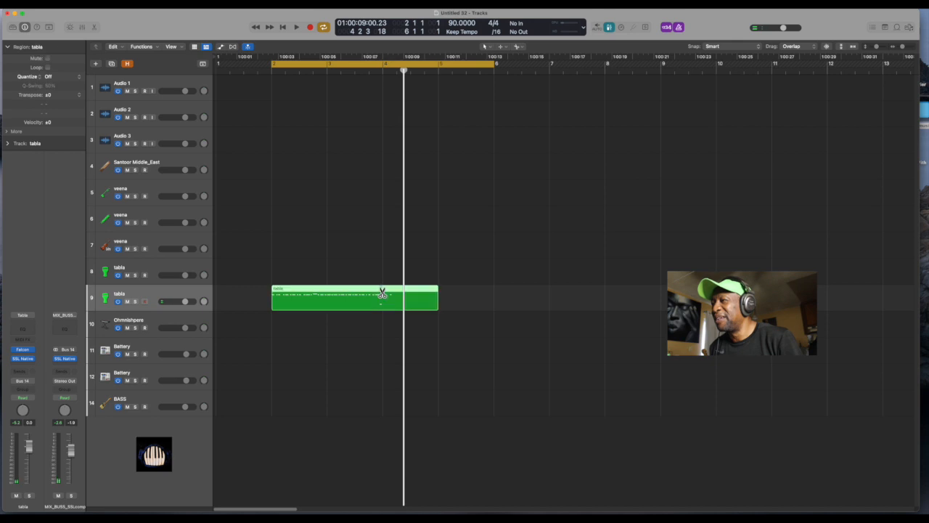
# Trim the new tabla region to end at bar 4 and quantize it to 1/16 Triplet during playback.
pyautogui.click(388, 297)
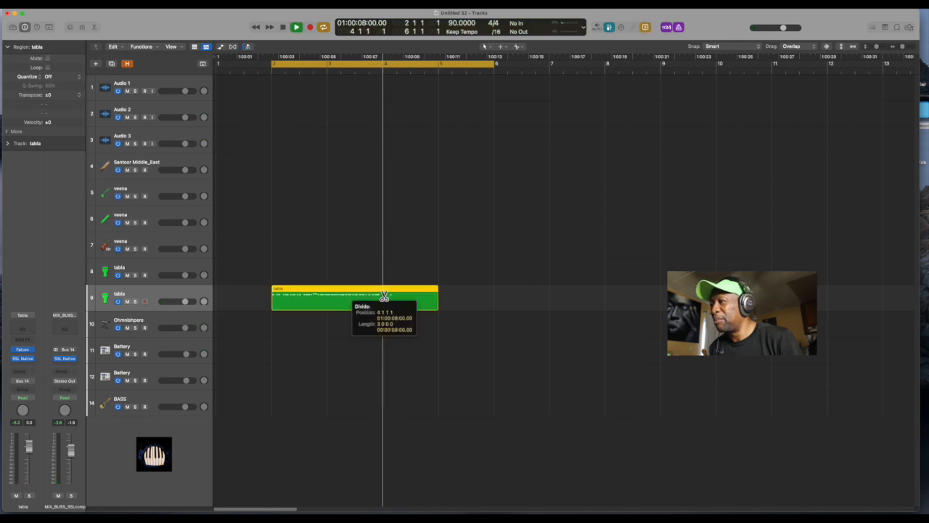
pyautogui.press('Return')
pyautogui.press('Delete')
pyautogui.press('Delete')
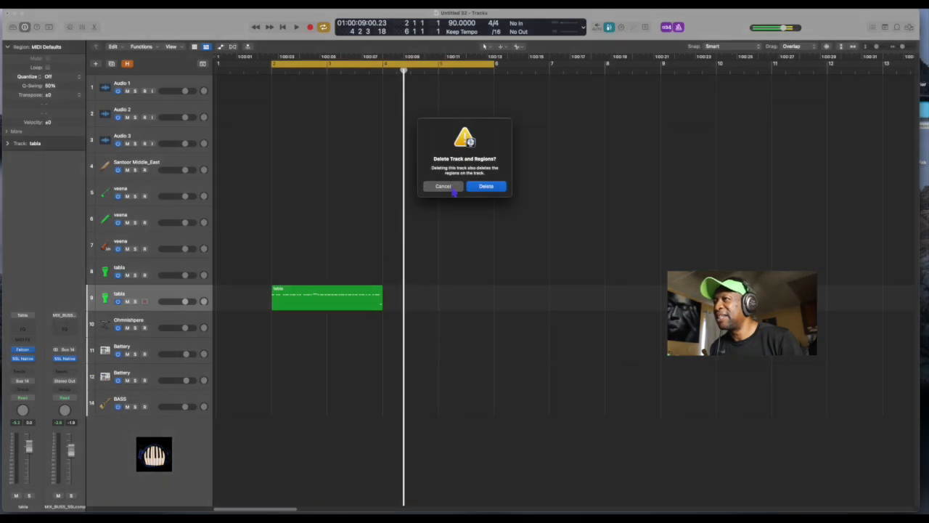
pyautogui.click(444, 186)
pyautogui.press('space')
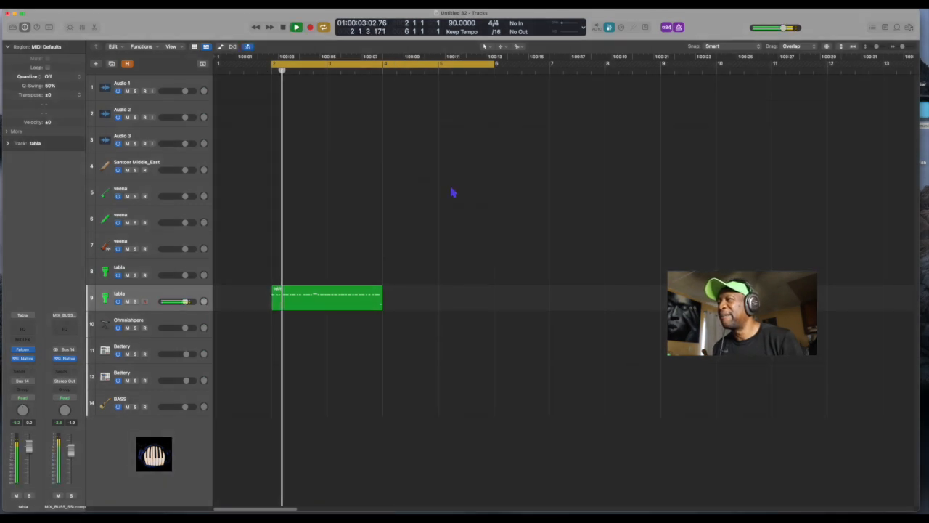
pyautogui.click(346, 309)
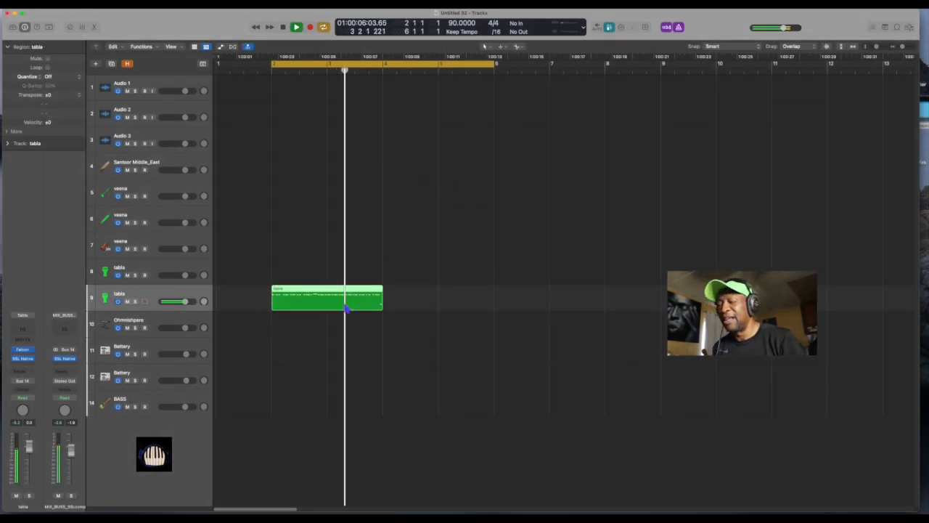
pyautogui.press('q')
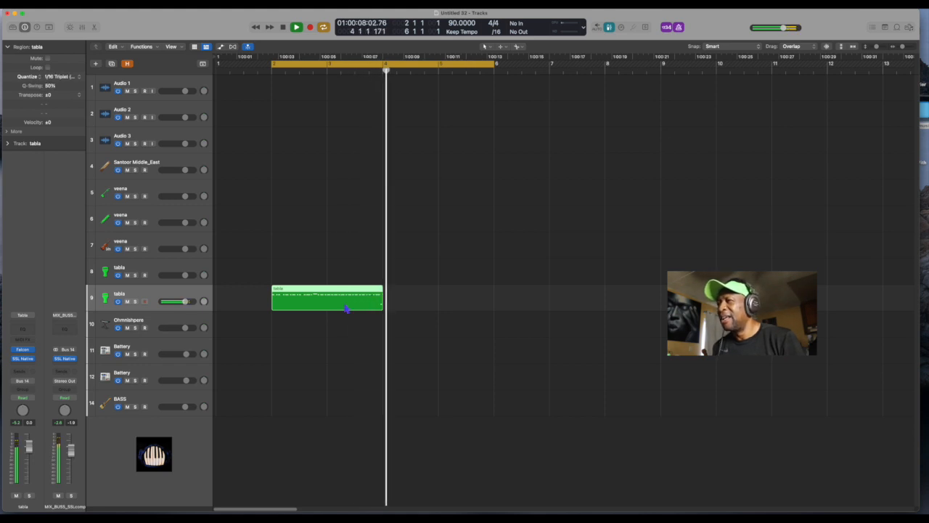
# Copy the two-bar tabla region to bar 4 and join both into one four-bar region.
pyautogui.moveTo(346, 310); pyautogui.dragTo(458, 311)
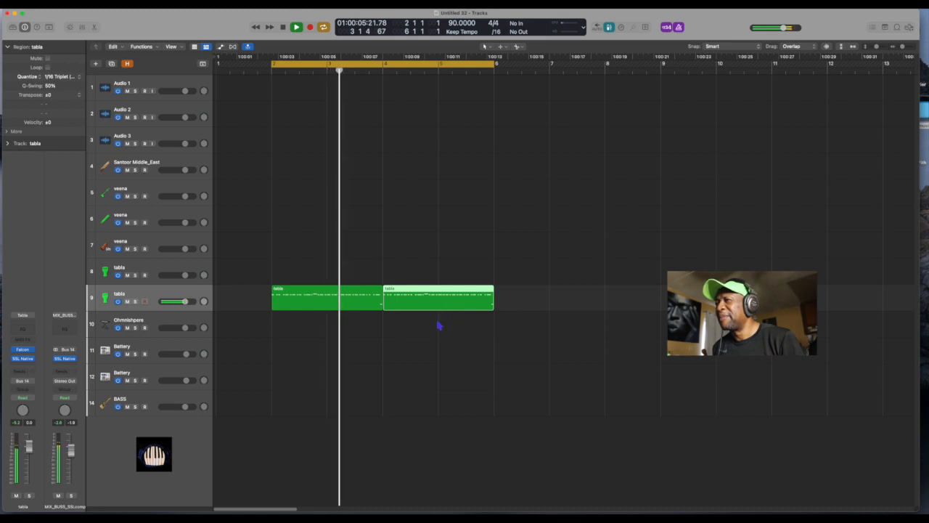
pyautogui.moveTo(434, 323); pyautogui.dragTo(375, 302)
pyautogui.press('space')
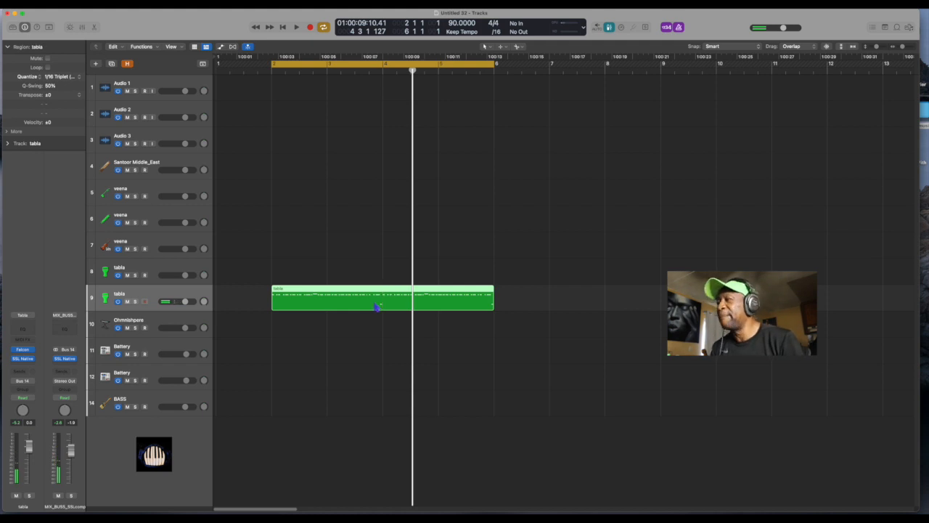
# Open the joined tabla region in the Piano Roll, select all notes, and quantize them to 1/16 Note at strength 100.
pyautogui.doubleClick(378, 304)
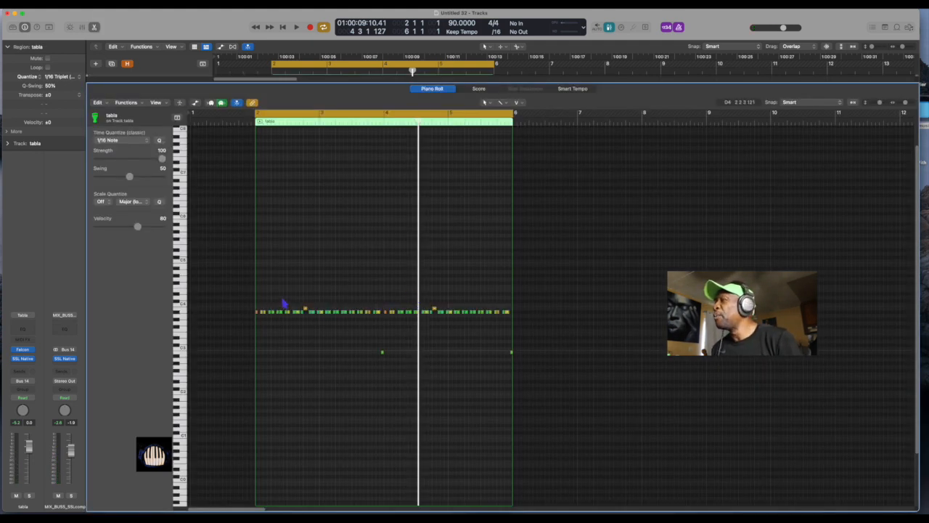
pyautogui.press('space')
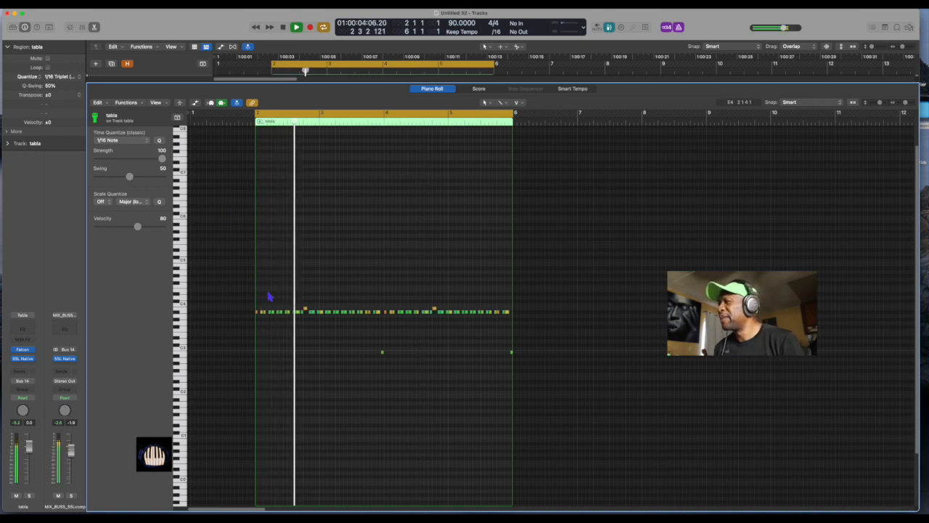
pyautogui.press('space')
pyautogui.press('super+a')
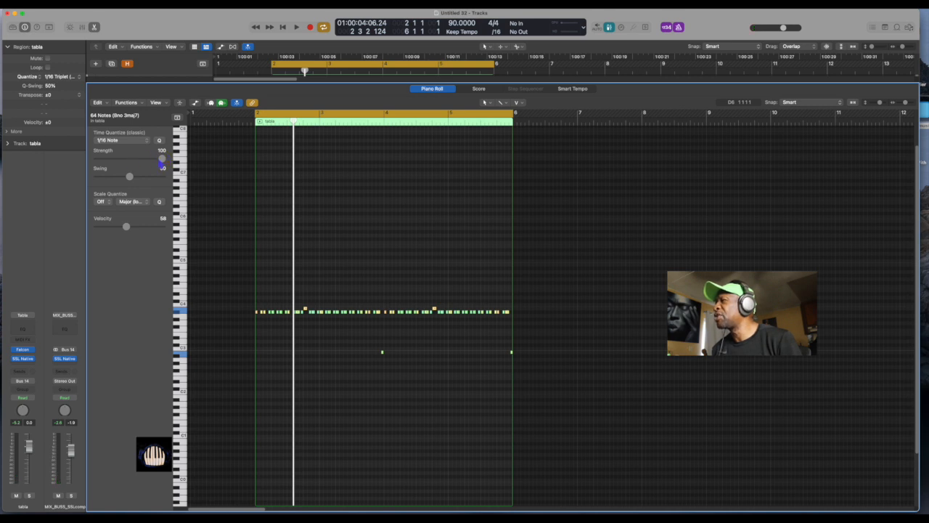
pyautogui.press('space')
pyautogui.moveTo(164, 164); pyautogui.dragTo(164, 161)
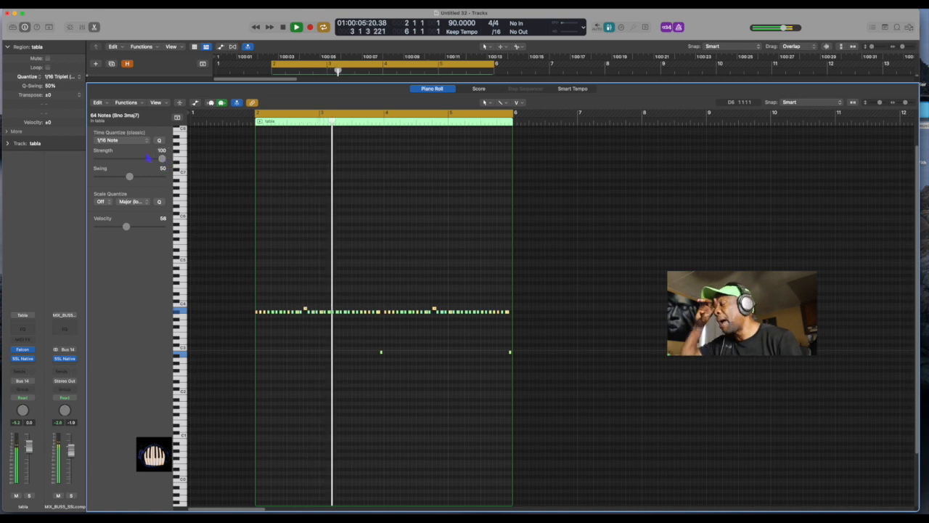
# Time-quantize the selected tabla notes to 1/16 Triplet (1/24) with strength 73, listen, and close the Piano Roll.
pyautogui.click(129, 143)
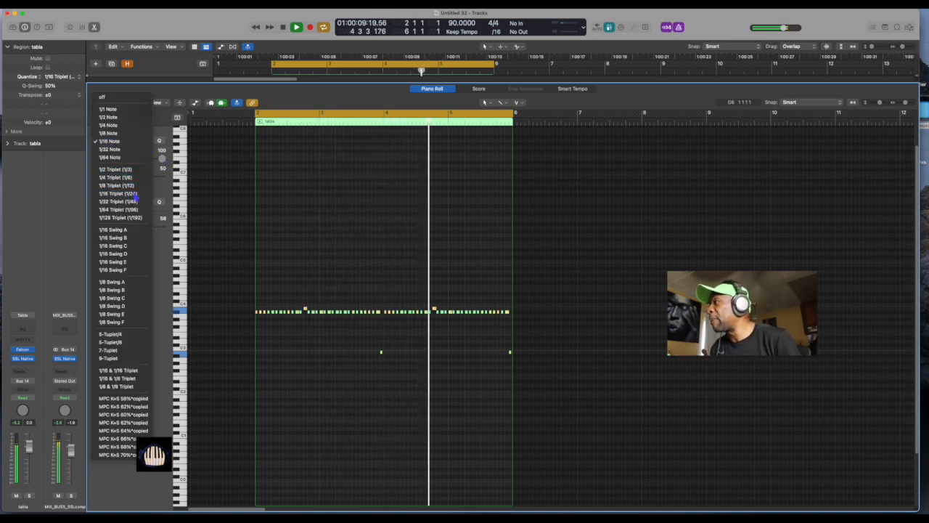
pyautogui.click(143, 193)
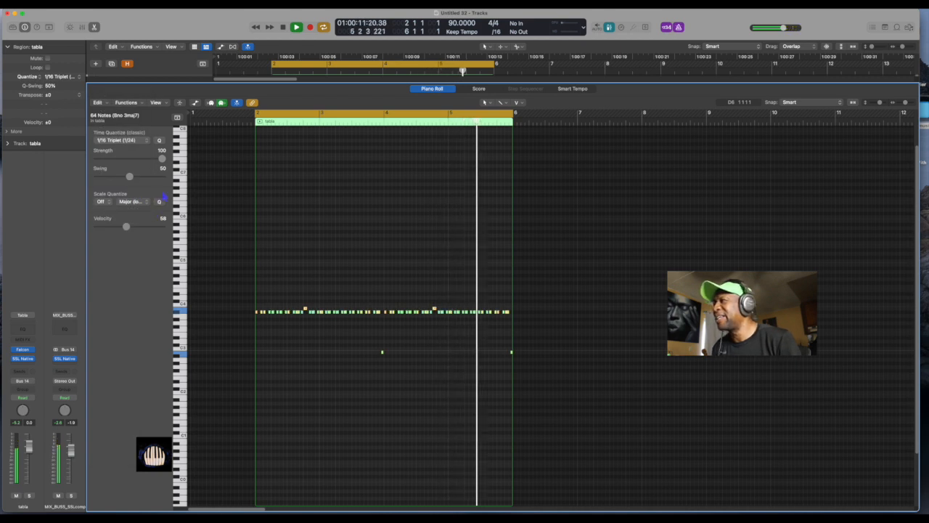
pyautogui.moveTo(161, 158); pyautogui.dragTo(148, 165)
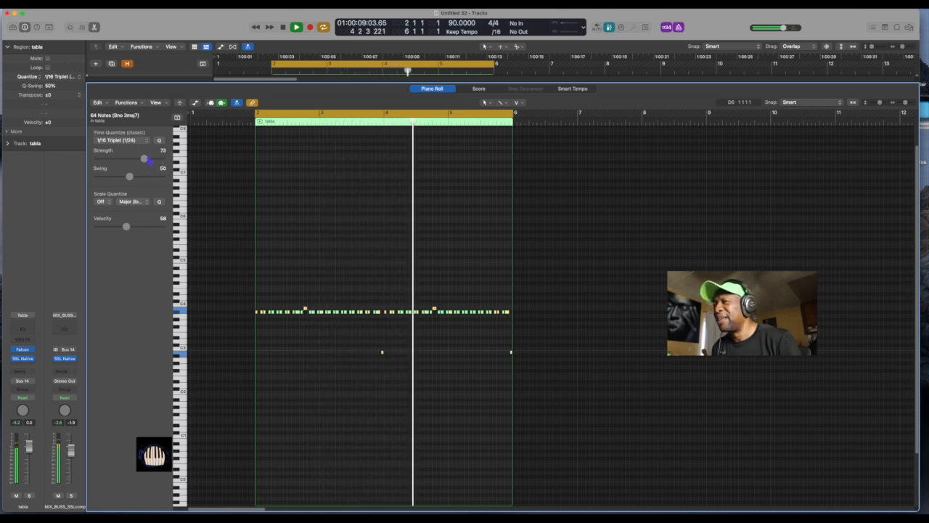
pyautogui.press('space')
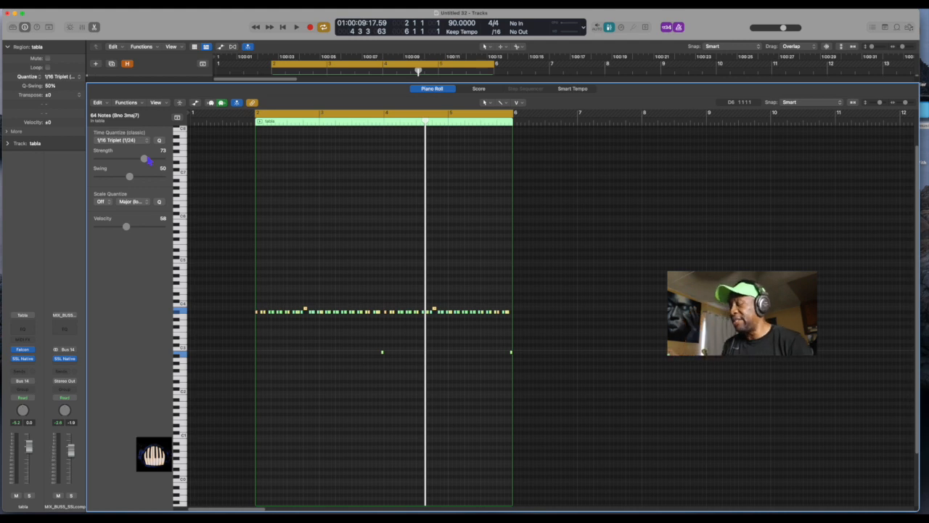
pyautogui.press('space')
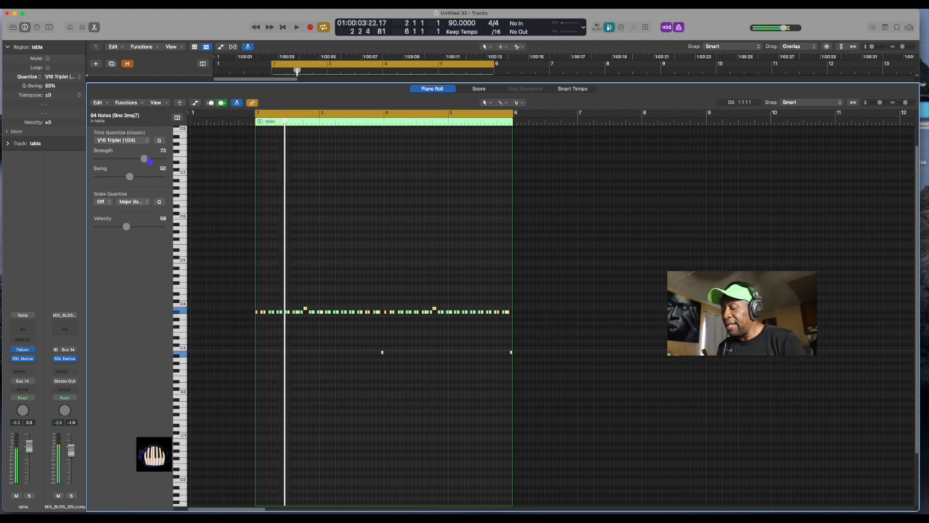
pyautogui.press('e')
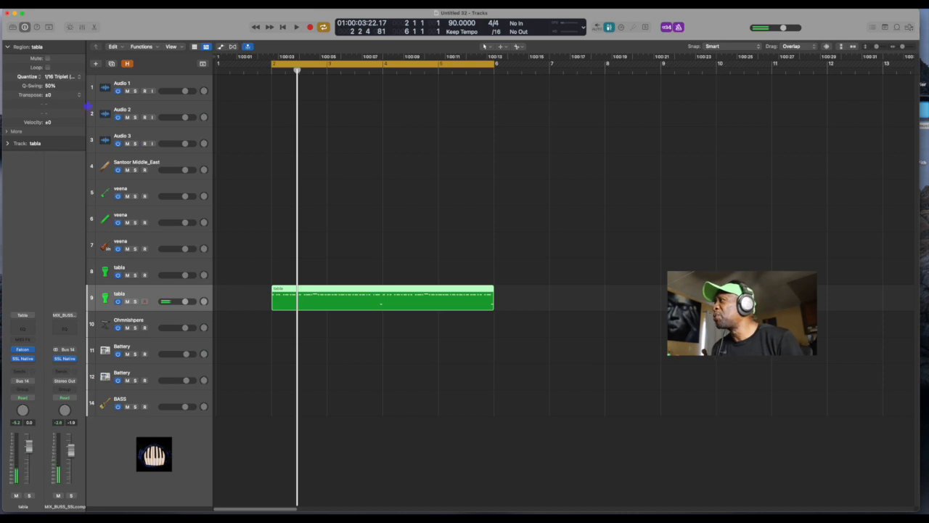
# Set the tabla region's Q-Strength to 89% and play it back.
pyautogui.click(16, 131)
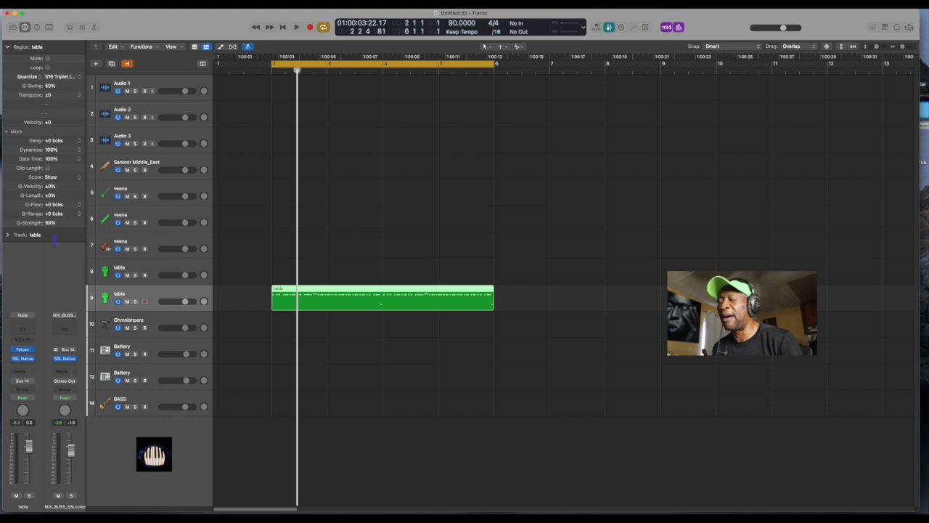
pyautogui.press('space')
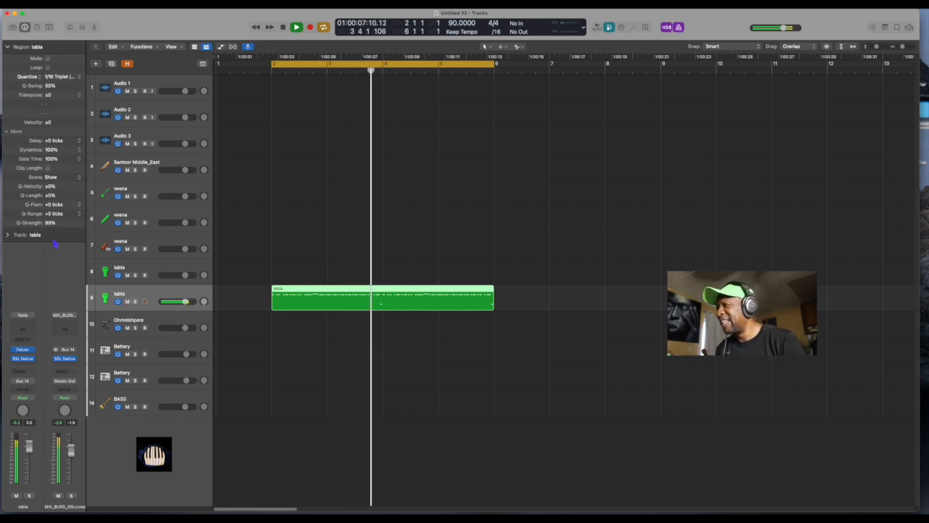
pyautogui.press('space')
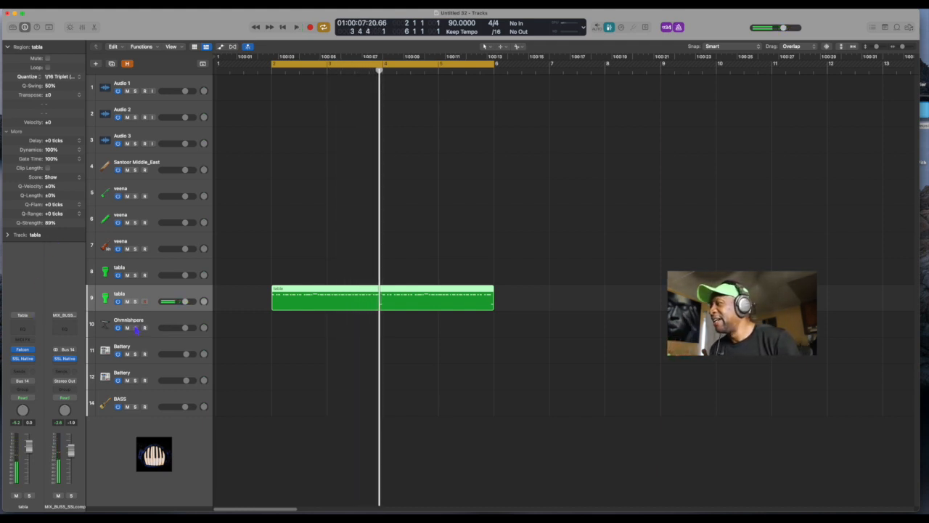
# Open the first Battery track's Indian Summer Kit in Battery 4 and audition its sounds.
pyautogui.click(154, 352)
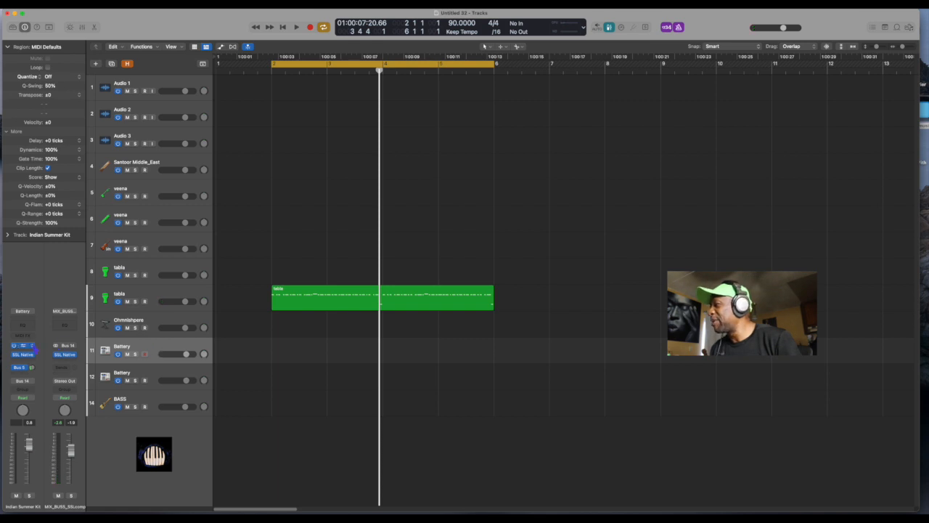
pyautogui.click(23, 346)
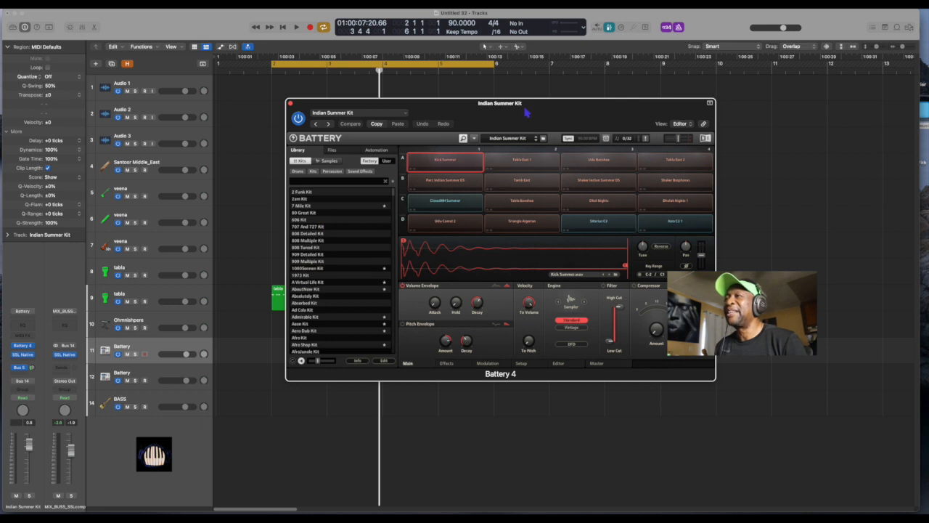
pyautogui.moveTo(526, 111); pyautogui.dragTo(518, 91)
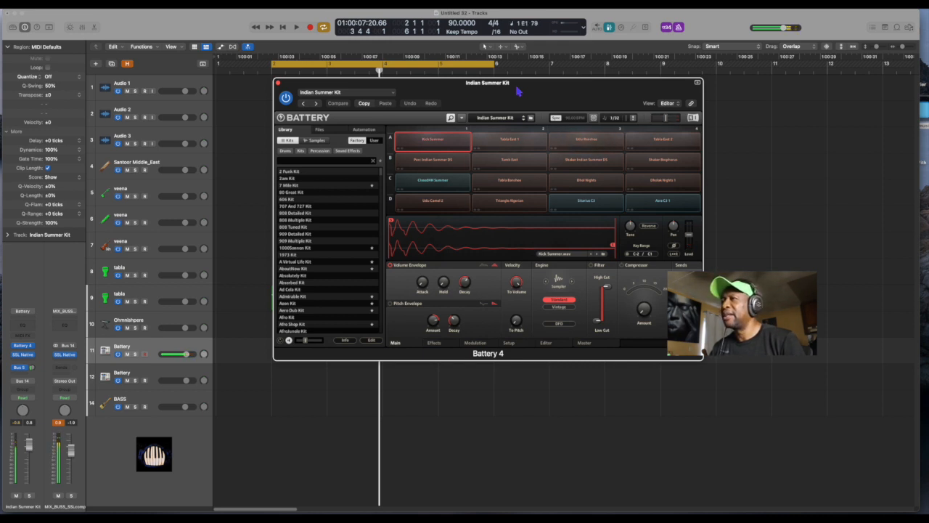
# Open the second Battery track's Puckelpop Kit in Battery 4 and audition its pads, including ClosedHH Puckelpop.
pyautogui.click(165, 378)
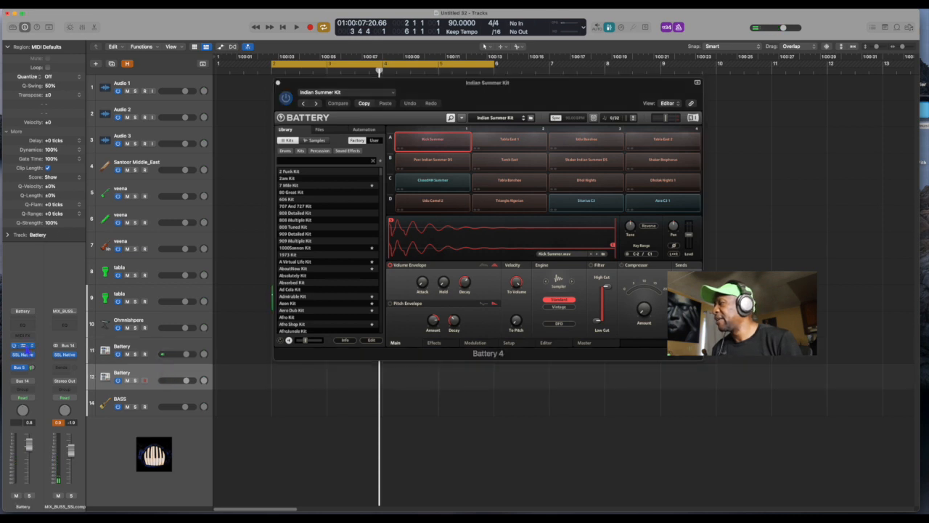
pyautogui.click(22, 346)
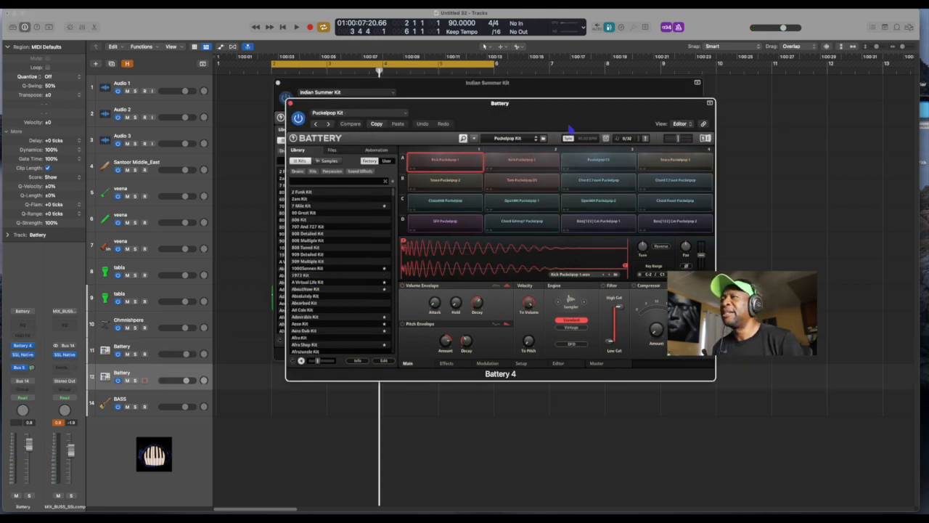
pyautogui.moveTo(570, 129)
pyautogui.mouseDown()
pyautogui.moveTo(566, 141)
pyautogui.moveTo(576, 143)
pyautogui.mouseUp()
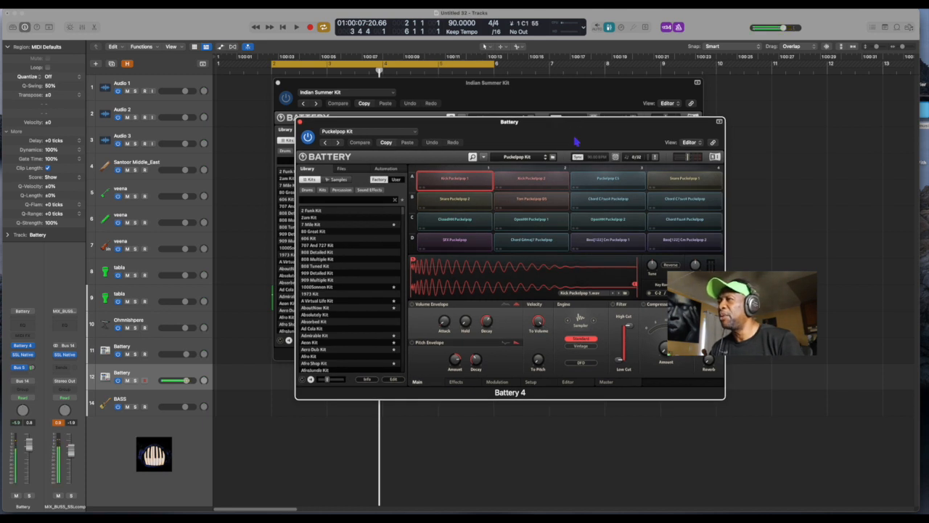
pyautogui.click(603, 178)
pyautogui.click(463, 226)
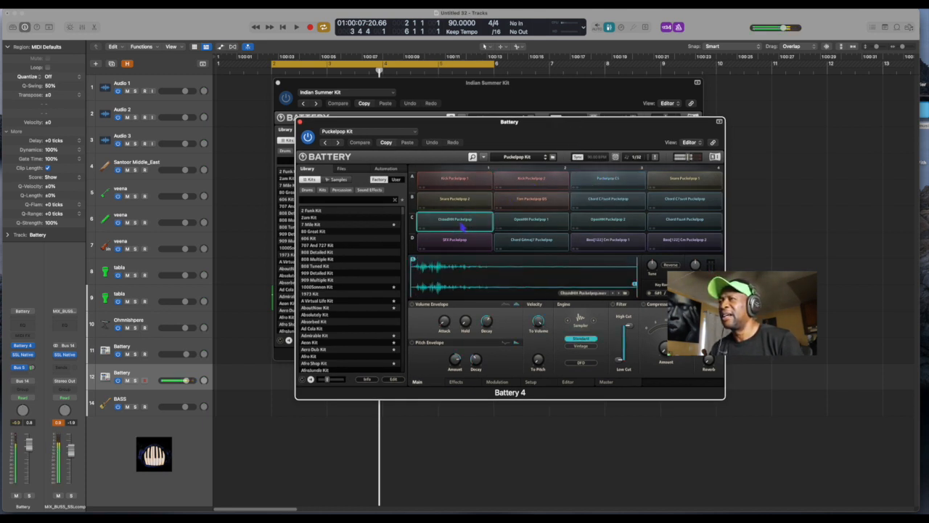
pyautogui.click(460, 226)
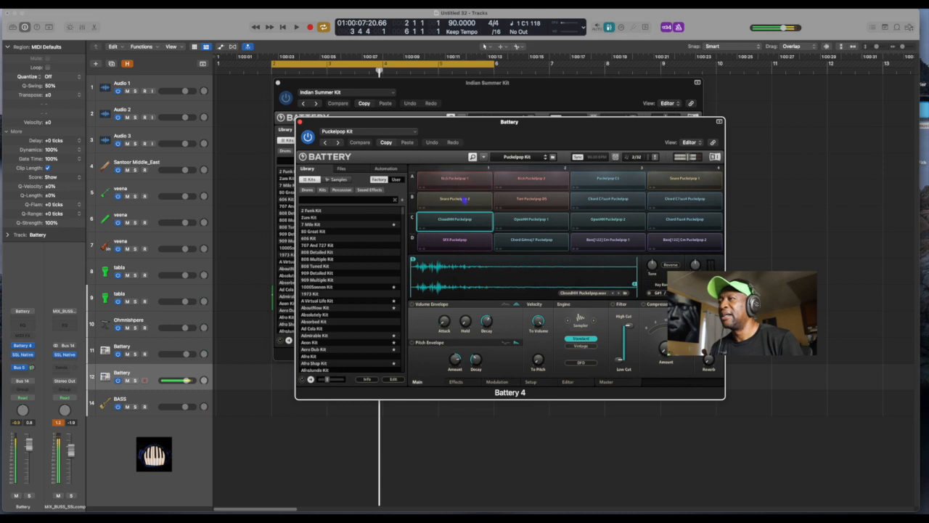
# Audition Kick Puckelpop 1, and load the Maine_sample_Kit3 preset from the Urban category into the second Battery track.
pyautogui.click(463, 180)
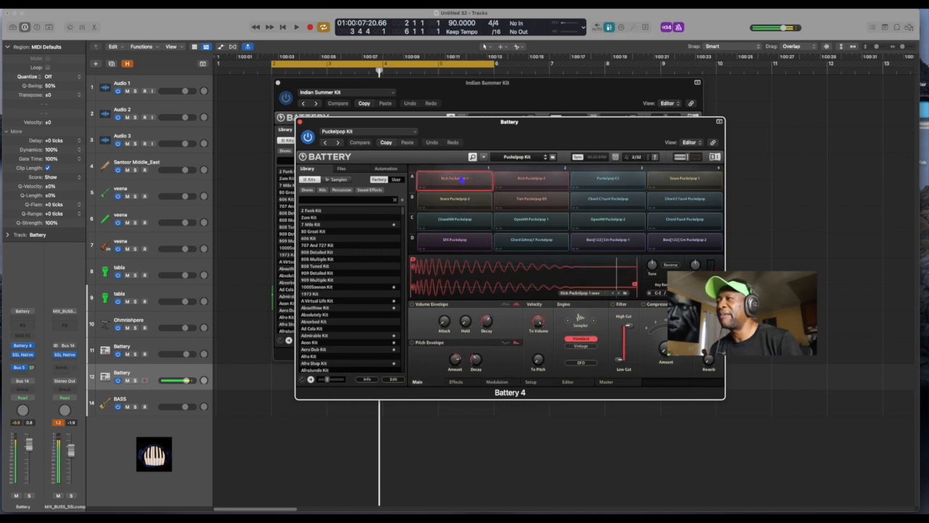
pyautogui.click(398, 135)
pyautogui.moveTo(428, 319)
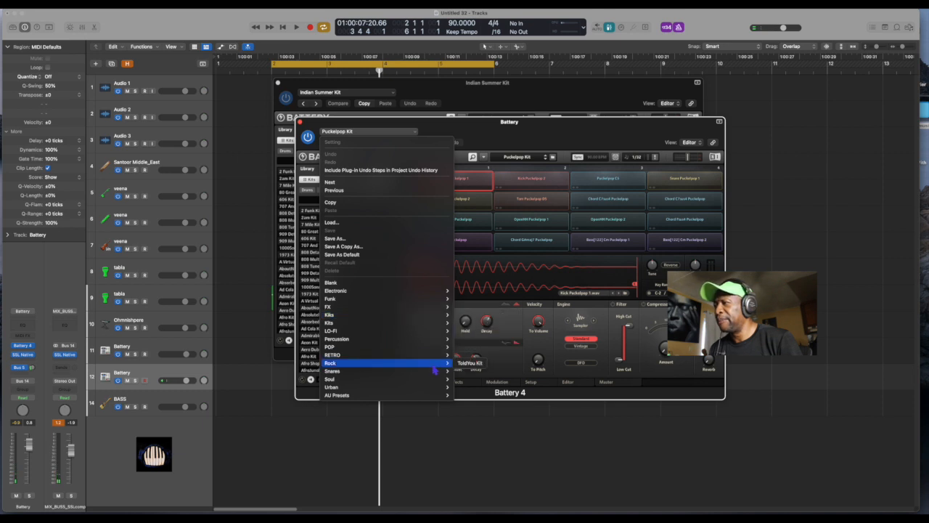
pyautogui.moveTo(436, 377)
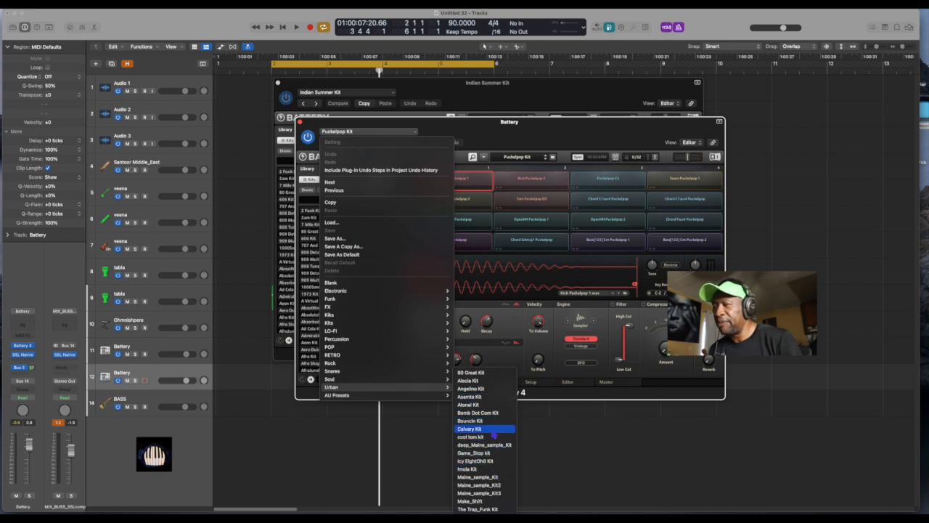
pyautogui.click(496, 492)
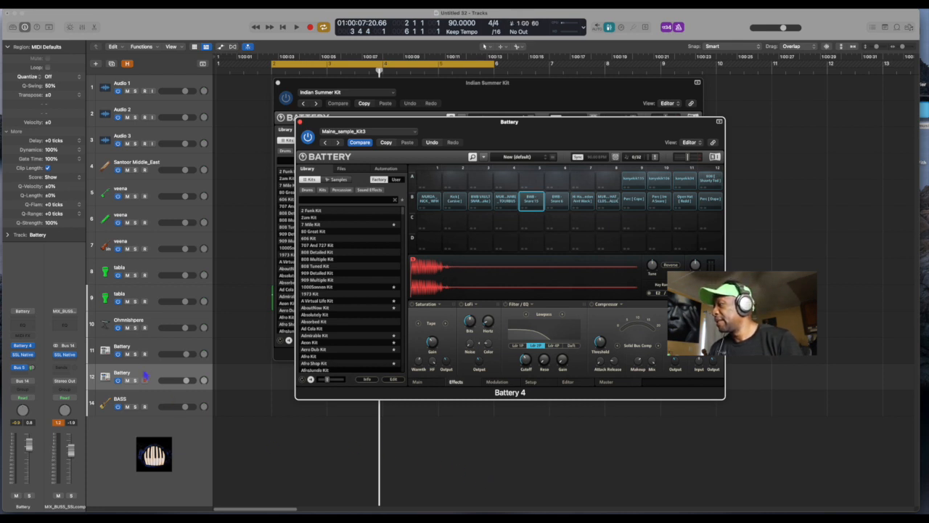
# Record-enable the second Battery track, clear its plug-in windows off the tabla region, and rehearse drums over the tabla loop.
pyautogui.click(145, 380)
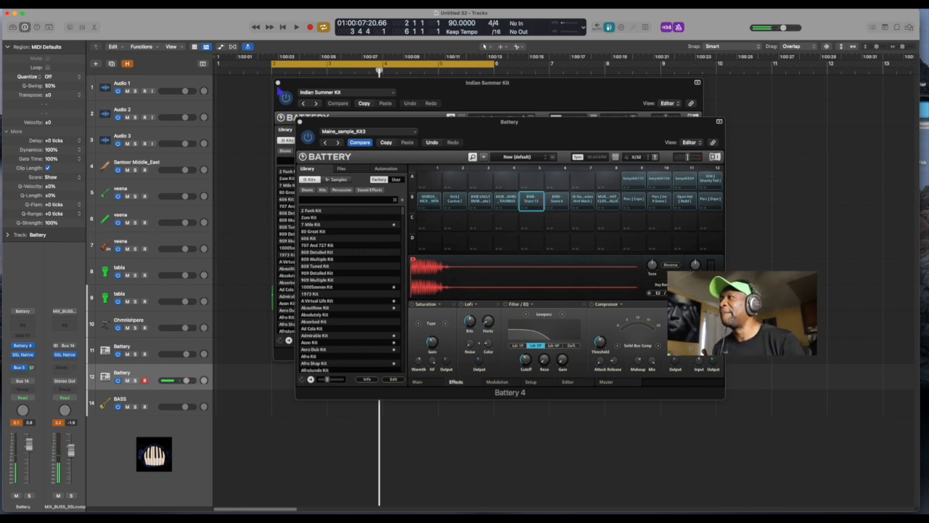
pyautogui.click(277, 83)
pyautogui.moveTo(306, 122); pyautogui.dragTo(431, 105)
pyautogui.press('space')
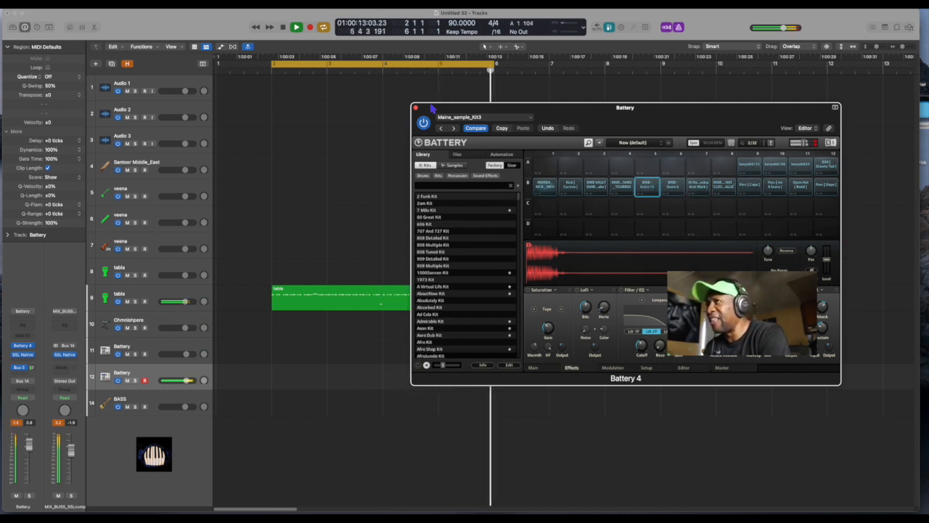
pyautogui.press('space')
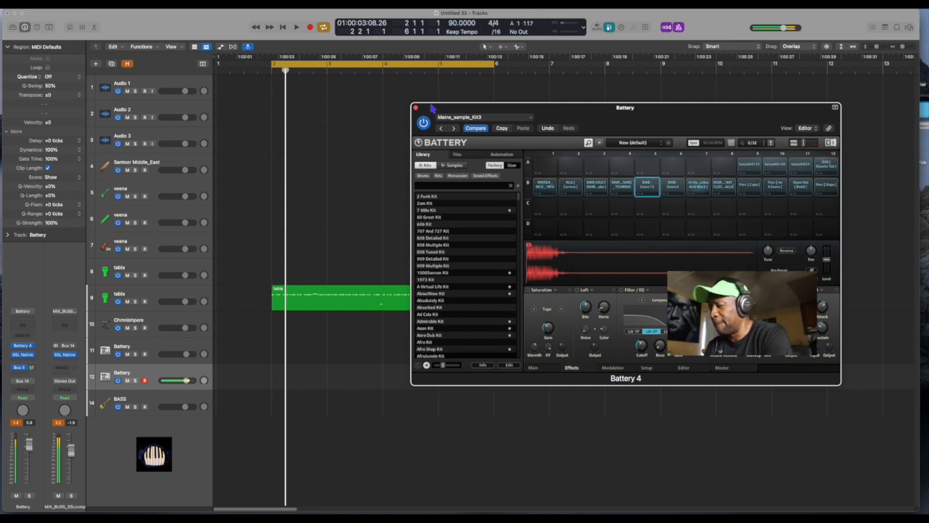
# Try a drum take on the second Battery track, quantize it to 1/16 Triplet, listen, and delete it.
pyautogui.press('space')
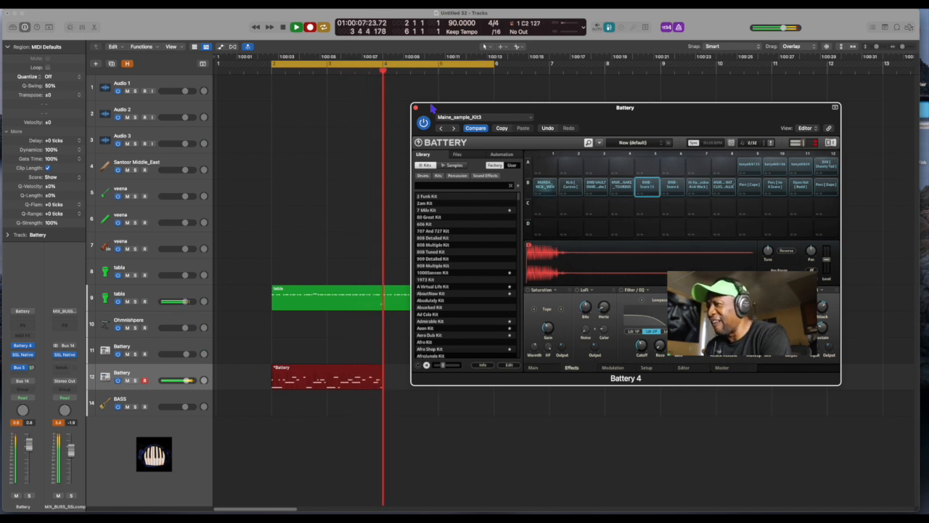
pyautogui.press('space')
pyautogui.press('space')
pyautogui.press('space')
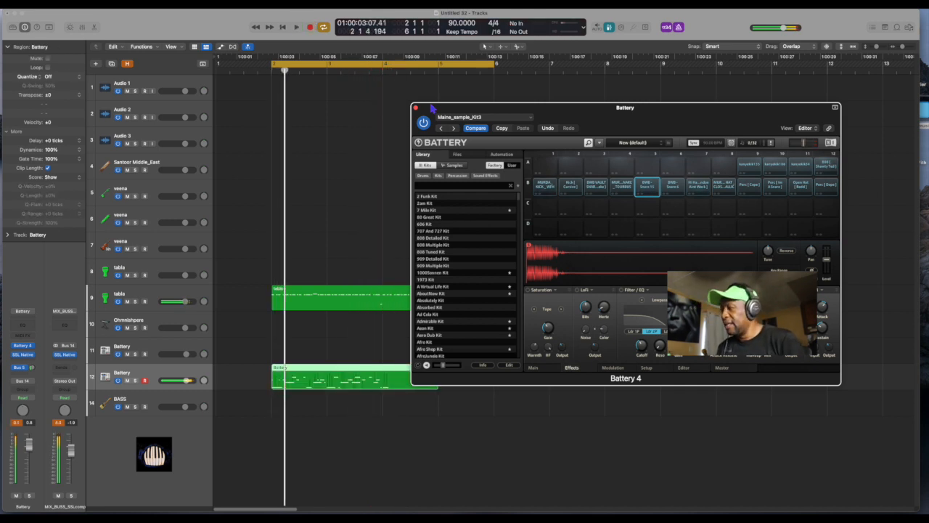
pyautogui.press('q')
pyautogui.press('space')
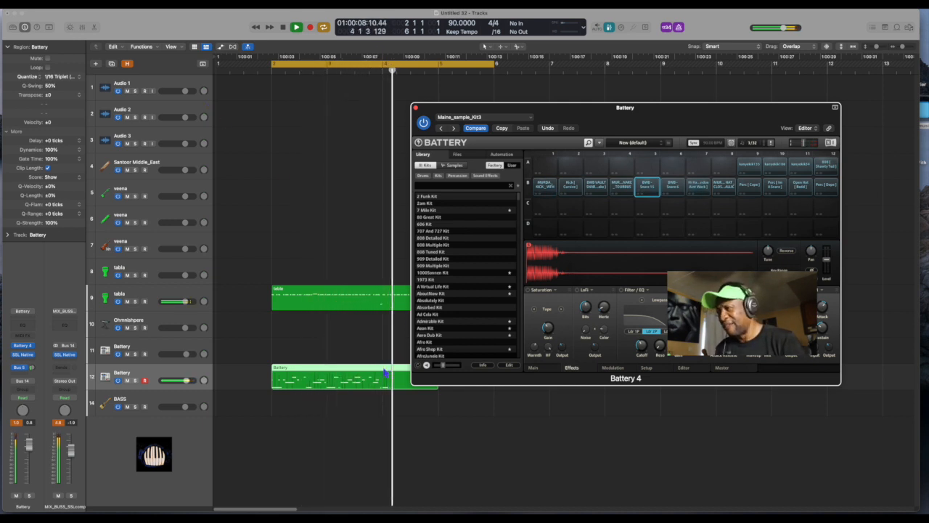
pyautogui.press('space')
pyautogui.press('Delete')
# Try another kick and snare take over the tabla loop from the project start, and delete it.
pyautogui.press('Return')
pyautogui.press('space')
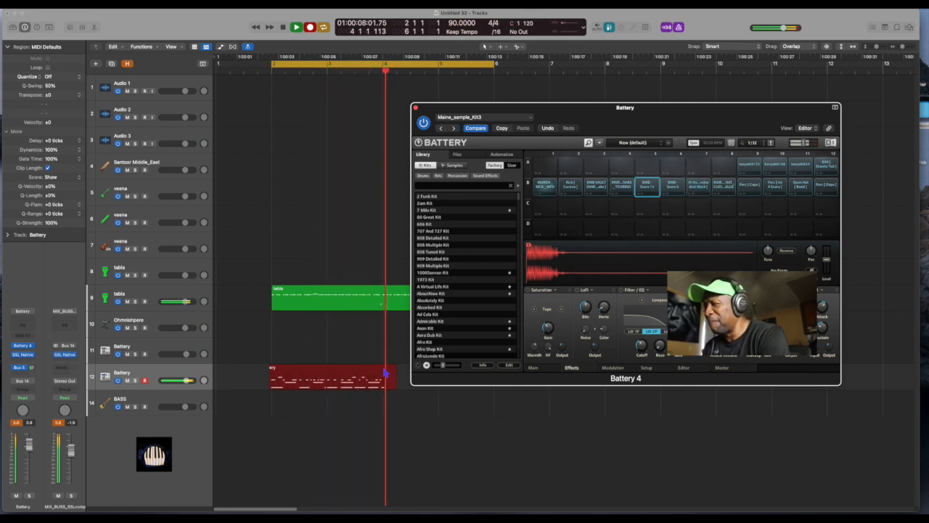
pyautogui.press('space')
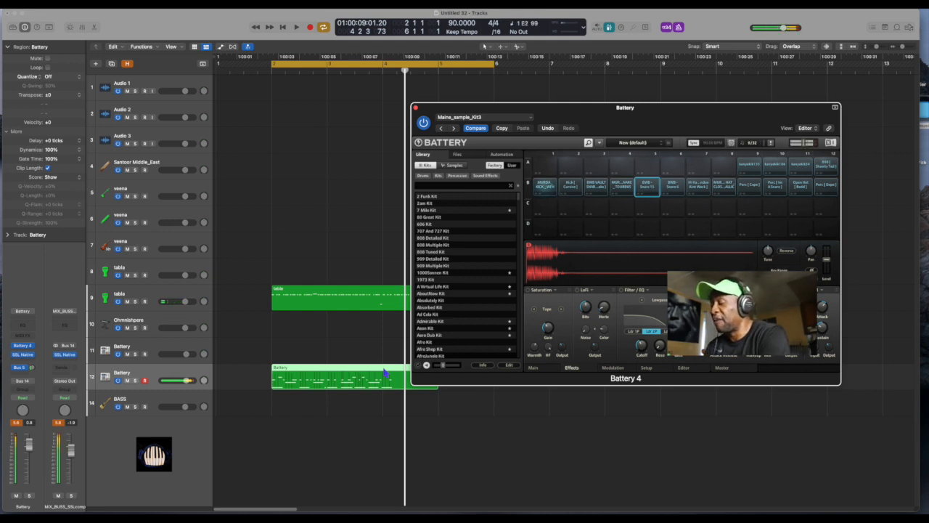
pyautogui.press('Delete')
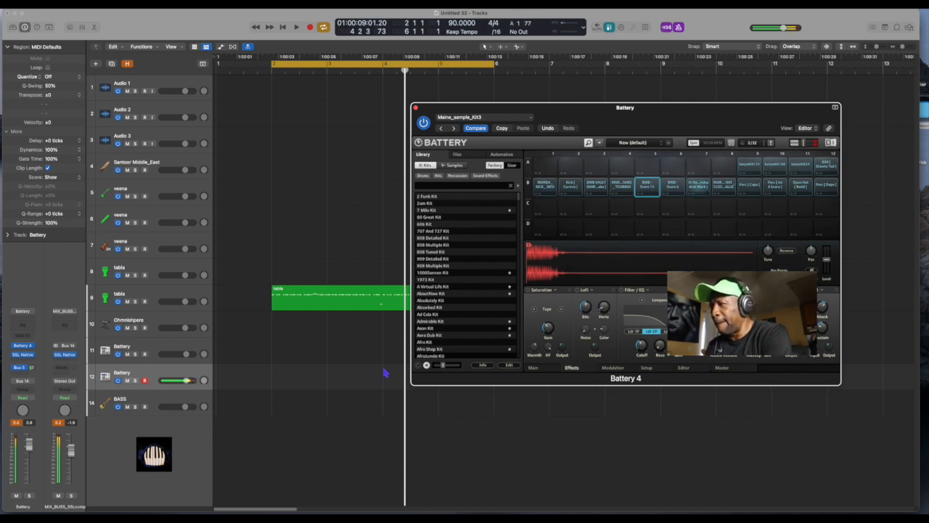
# Record a two-bar kick and snare pattern on the second Battery track from bar 2 to bar 4, and play it back.
pyautogui.press('Return')
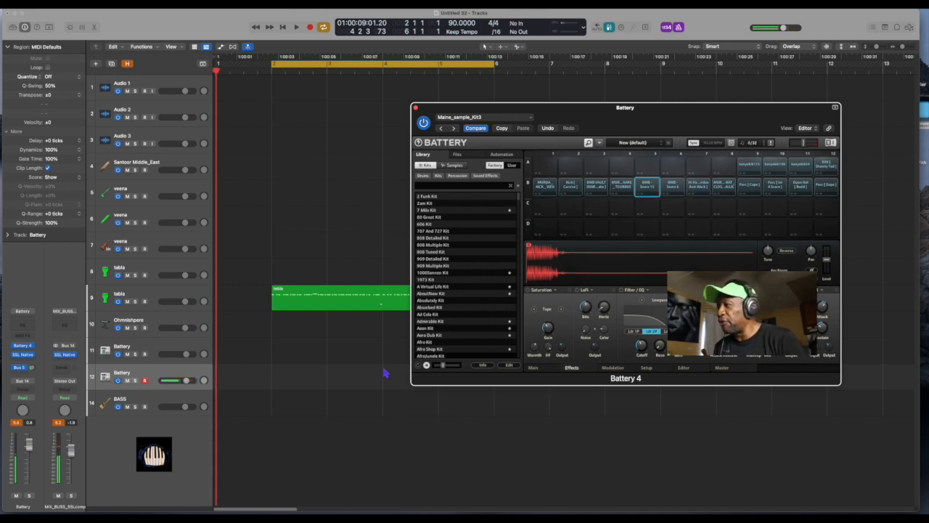
pyautogui.press('space')
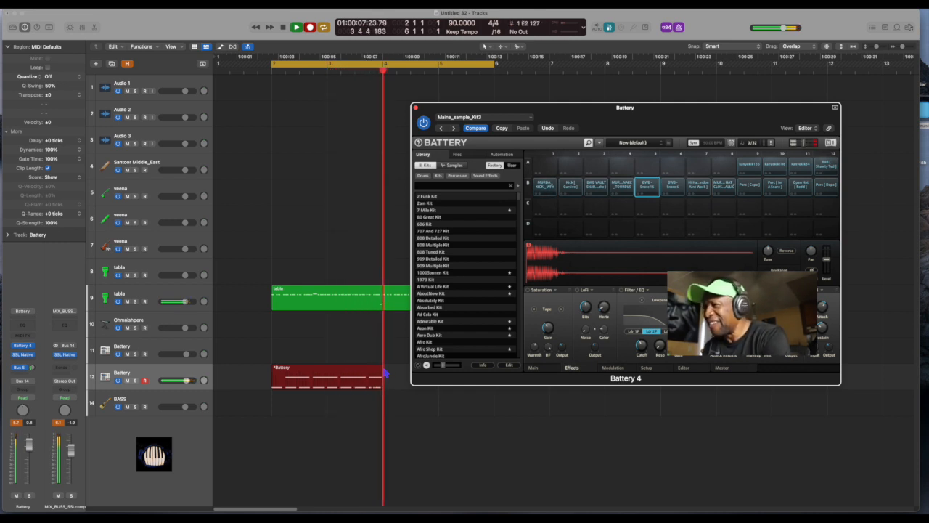
pyautogui.press('space')
pyautogui.press('space')
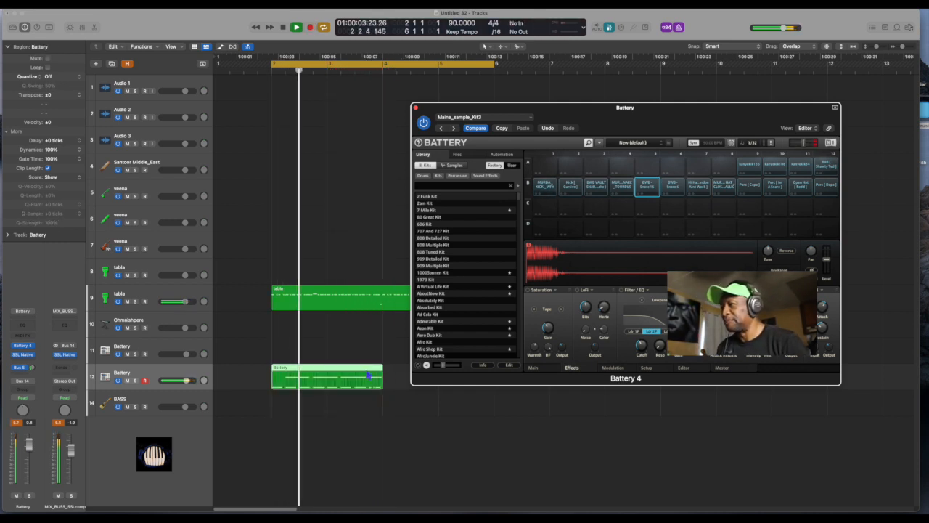
# Copy the two-bar Battery region to bar 4 so the drum pattern fills the cycle range, and listen.
pyautogui.moveTo(346, 381); pyautogui.dragTo(453, 387)
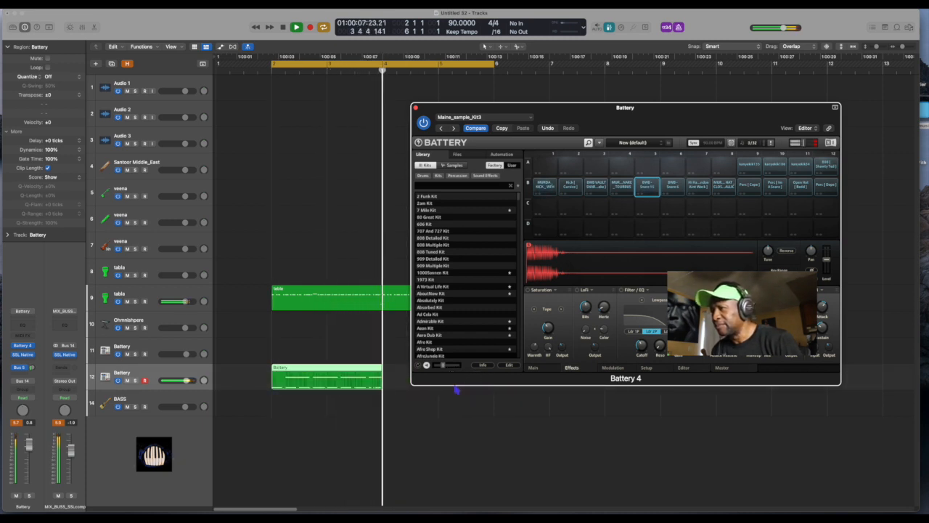
pyautogui.moveTo(324, 387); pyautogui.dragTo(436, 393)
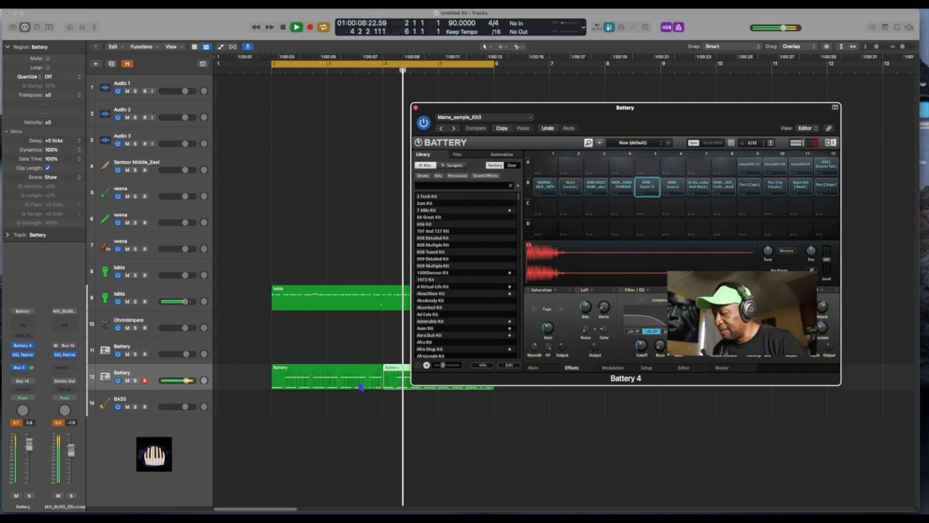
pyautogui.press('space')
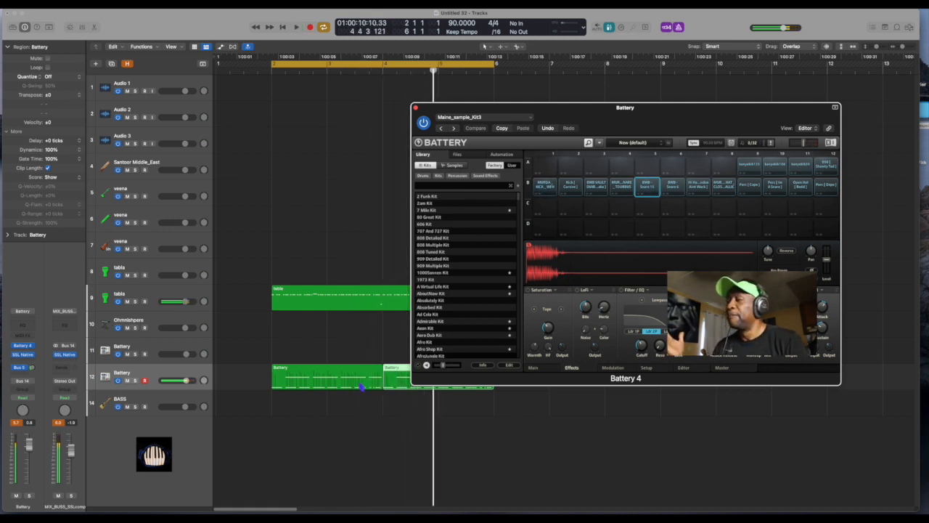
# Quantize both Battery regions to 1/16 Triplet and play them with the tabla.
pyautogui.click(361, 386)
pyautogui.press('q')
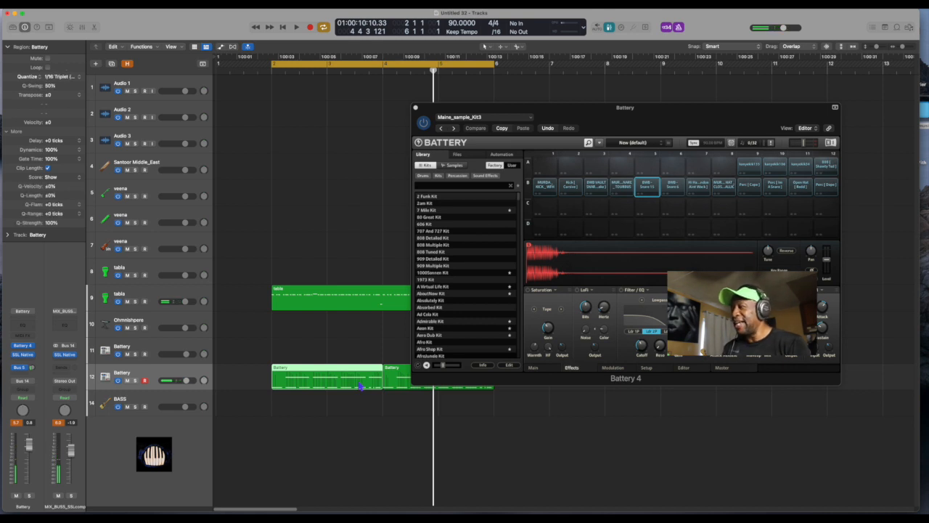
pyautogui.click(396, 387)
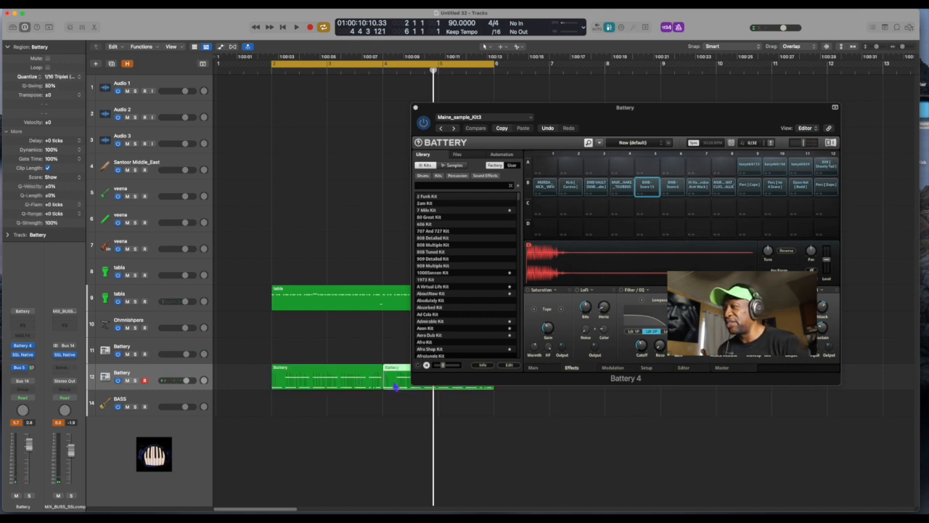
pyautogui.press('space')
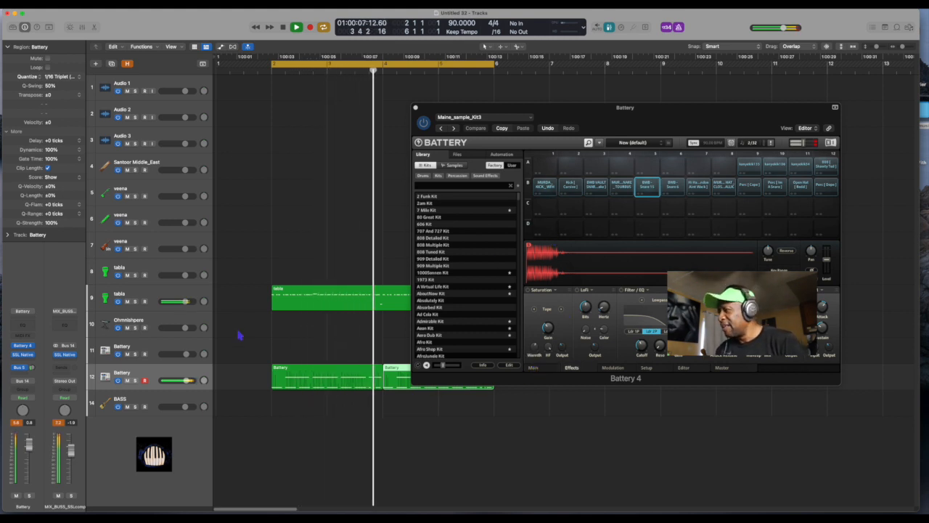
pyautogui.press('space')
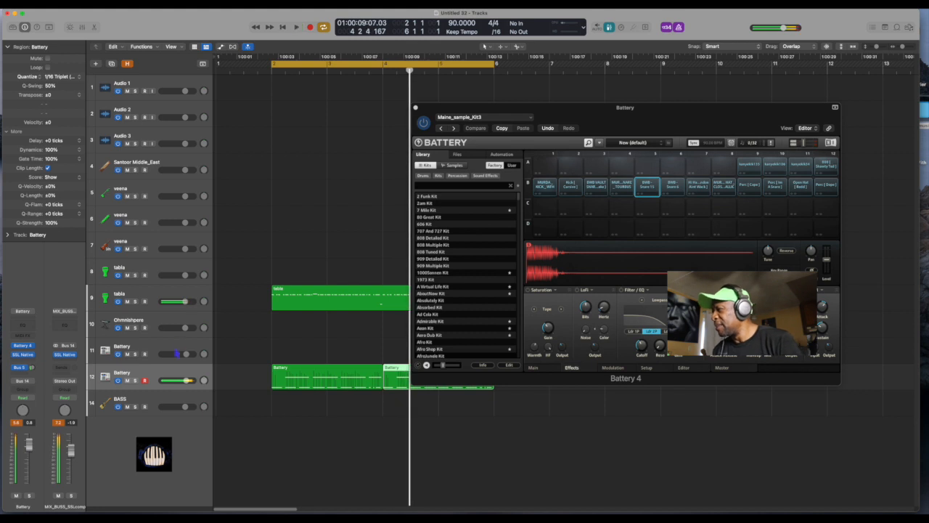
# Rename the second Battery track "kik snre", duplicate it, and place the duplicate above it under the name "hats".
pyautogui.click(127, 375)
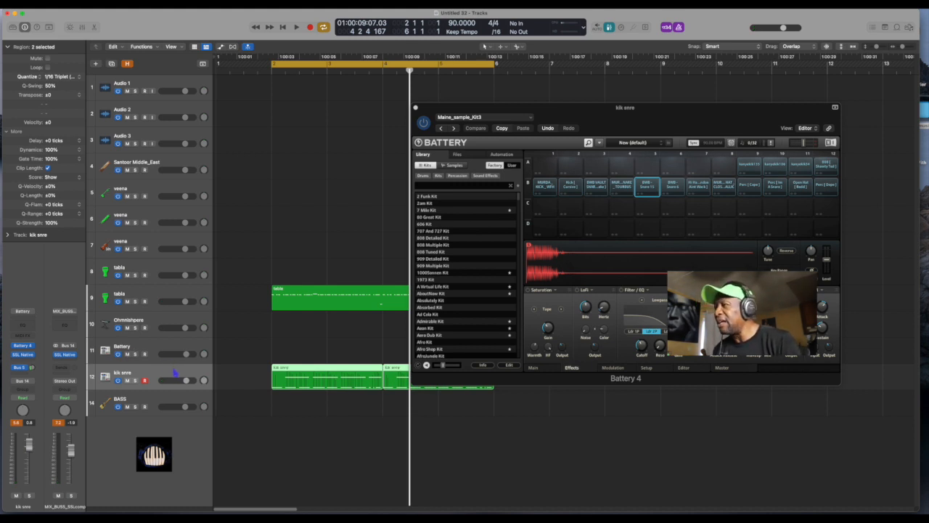
pyautogui.press('super+d')
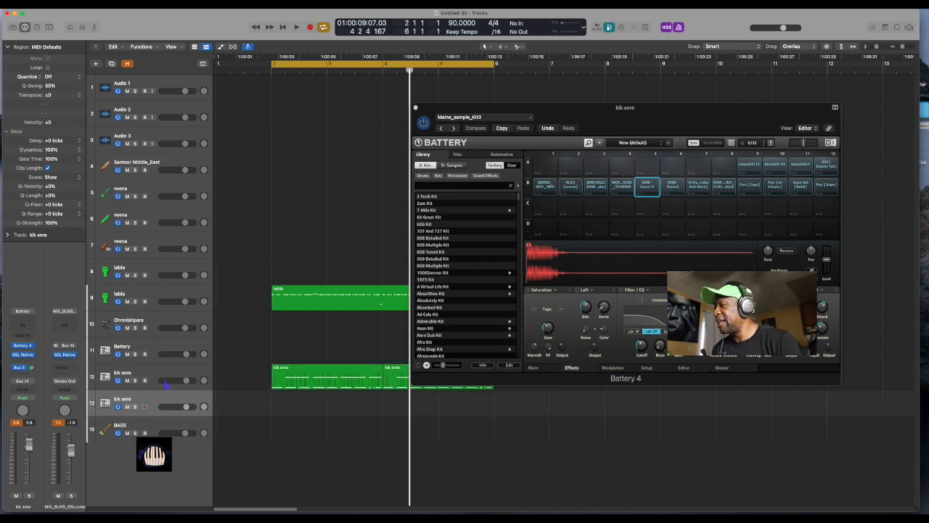
pyautogui.moveTo(161, 401); pyautogui.dragTo(164, 378)
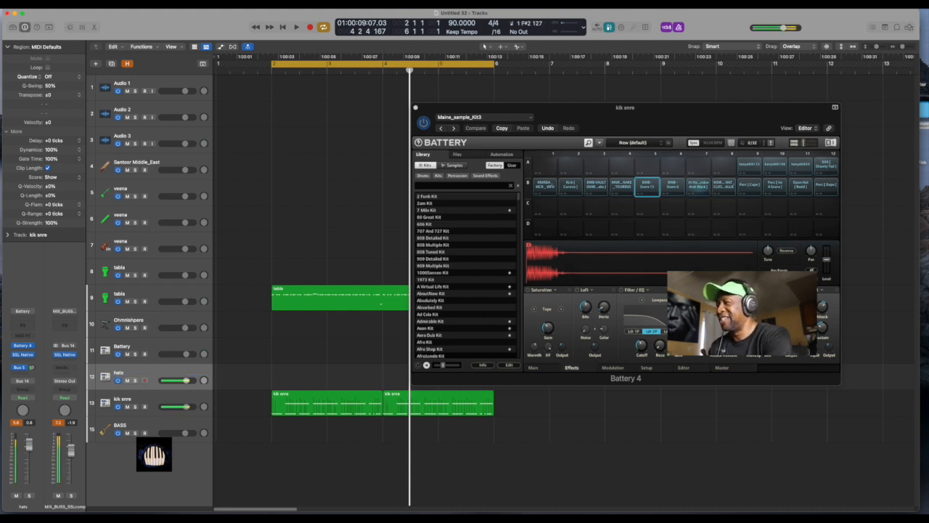
# Rehearse a hi-hat part over the loop and record it on the hats track from bar 2 to bar 6.
pyautogui.press('space')
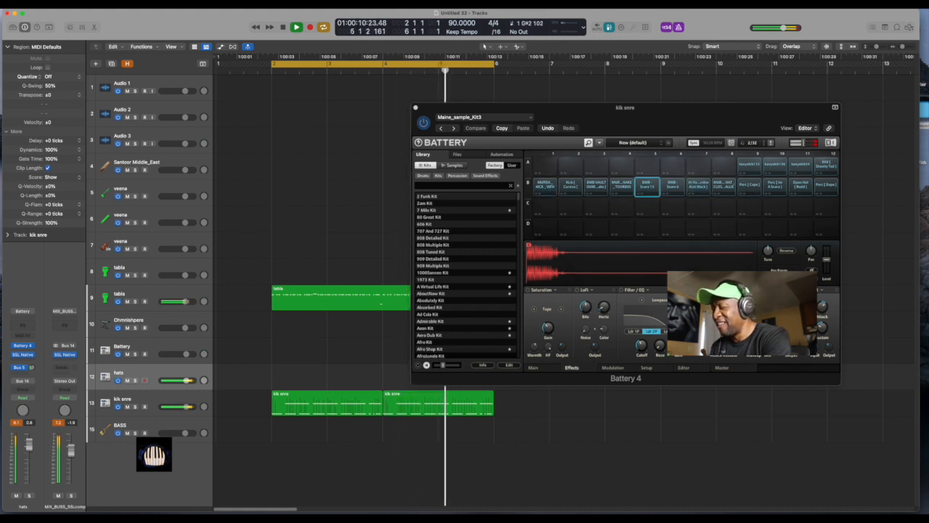
pyautogui.press('space')
pyautogui.press('r')
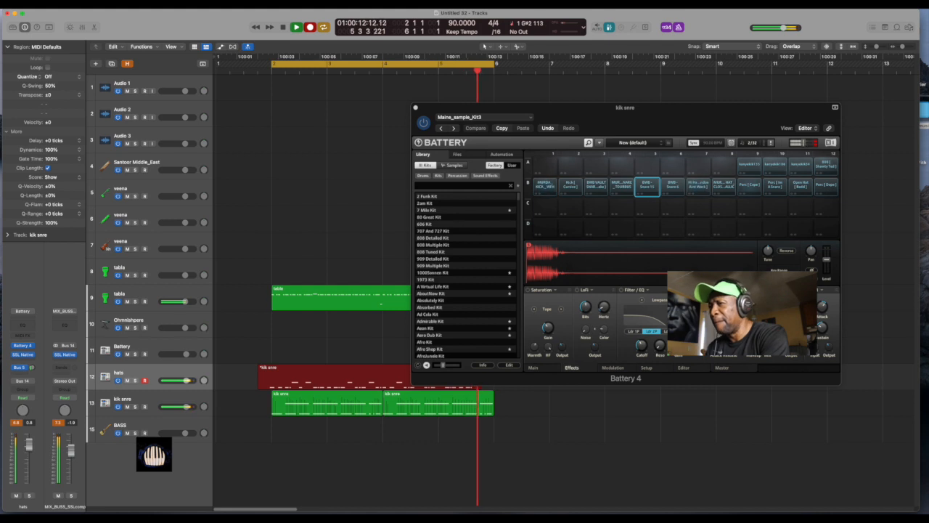
pyautogui.press('space')
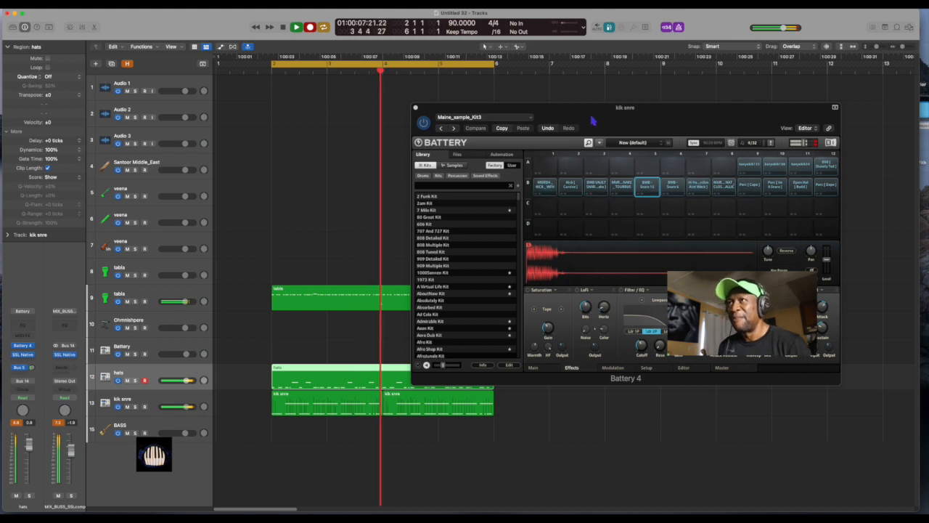
pyautogui.press('space')
# Move the Battery window off the regions, split the hats region at bars 4 and 3, and play it back.
pyautogui.moveTo(592, 121); pyautogui.dragTo(677, 84)
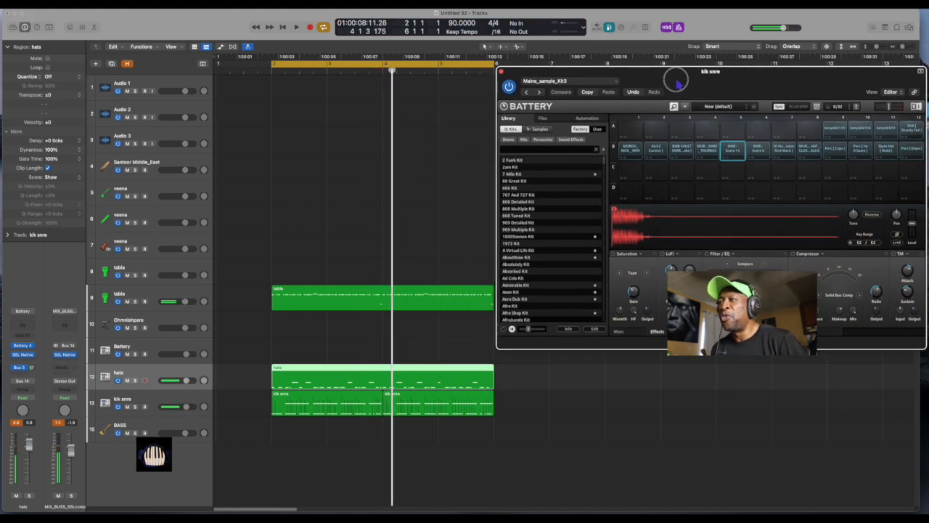
pyautogui.rightClick(384, 375)
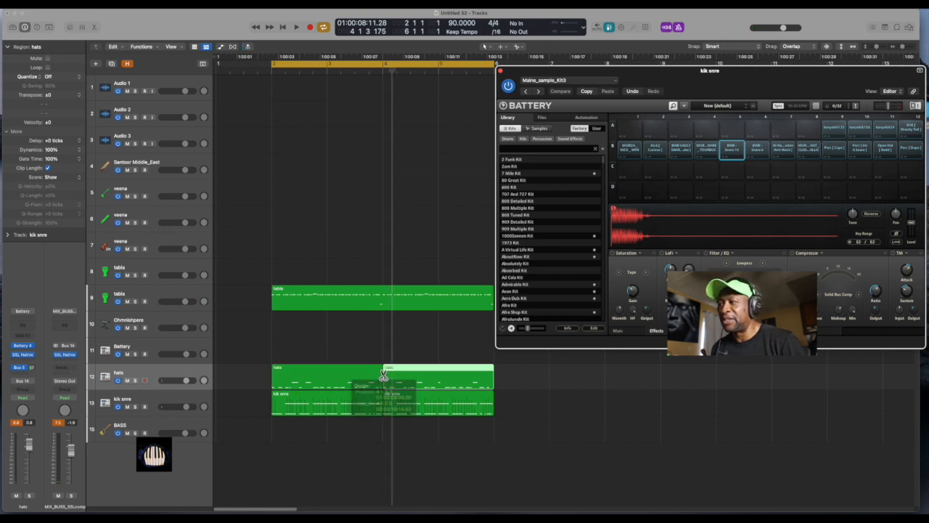
pyautogui.click(327, 375)
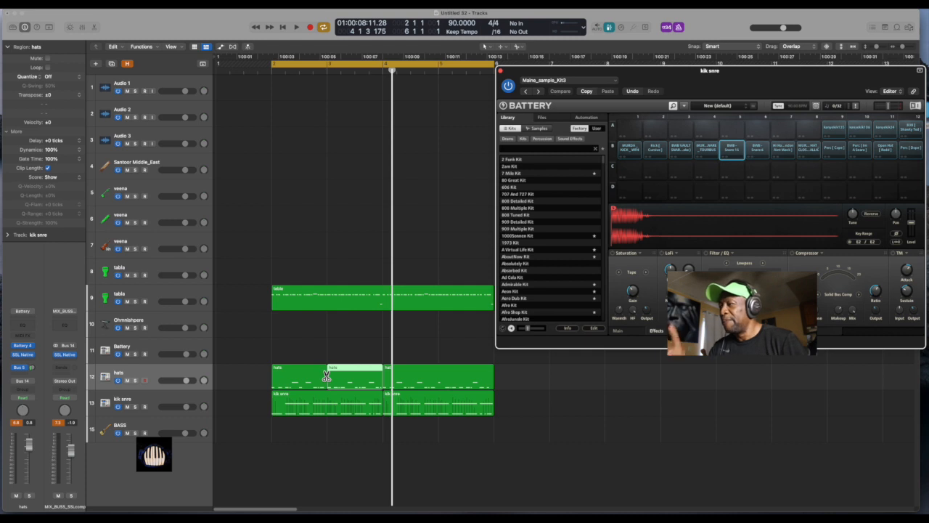
pyautogui.press('space')
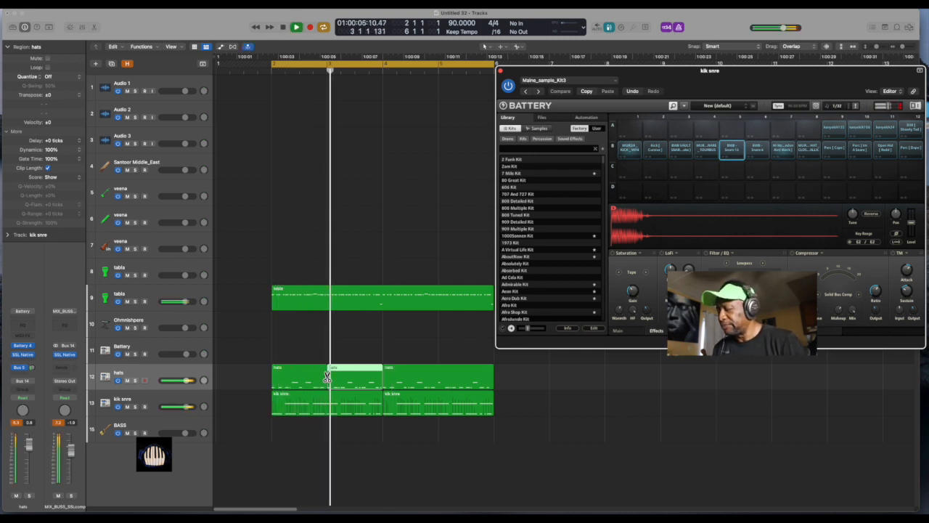
pyautogui.press('space')
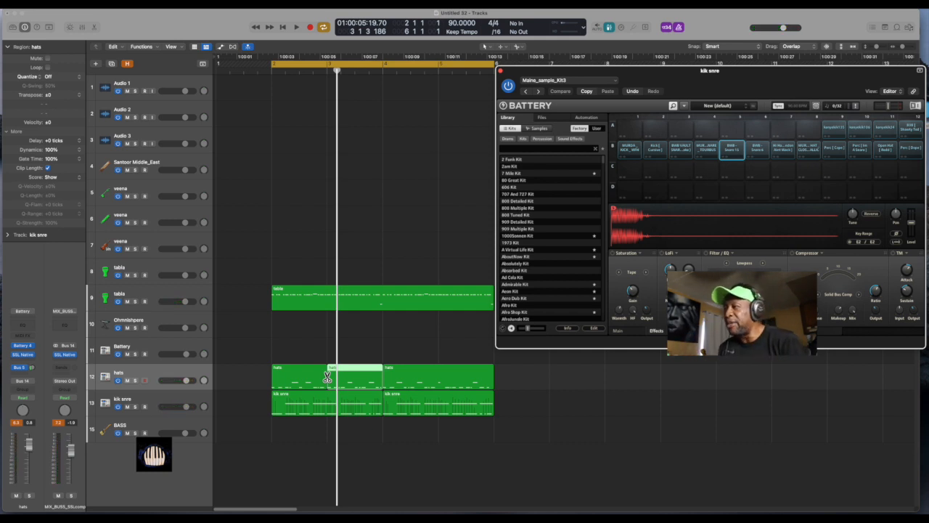
pyautogui.click(328, 375)
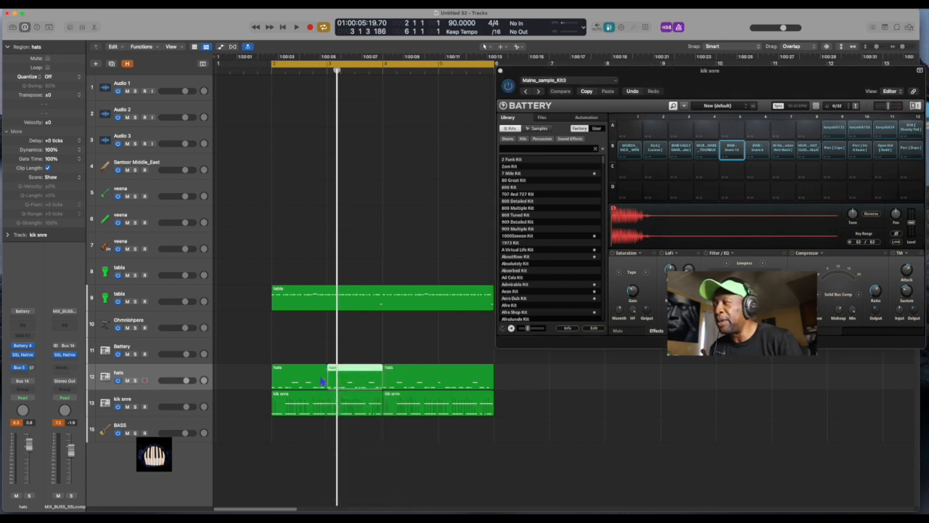
# Try replacing the hats region at bar 2 with a copy of the bar 3 hats region, and play it back.
pyautogui.click(321, 379)
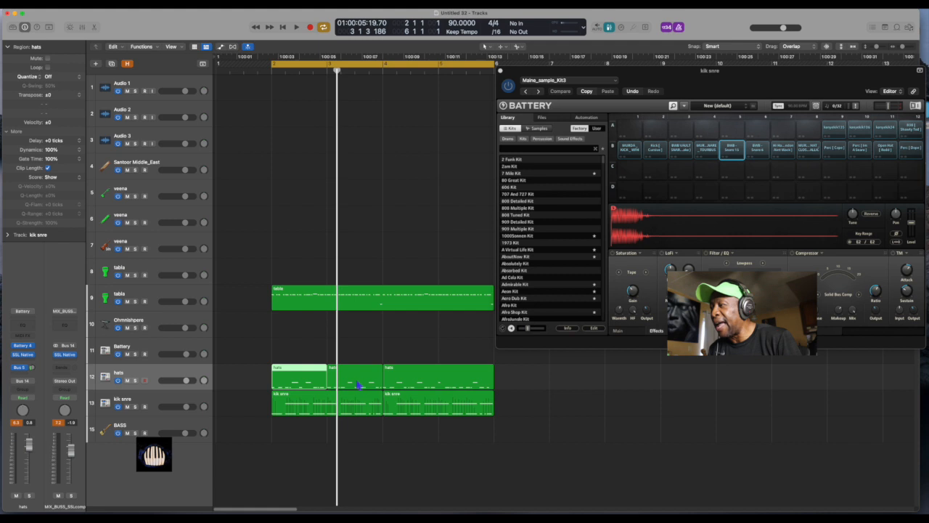
pyautogui.press('Delete')
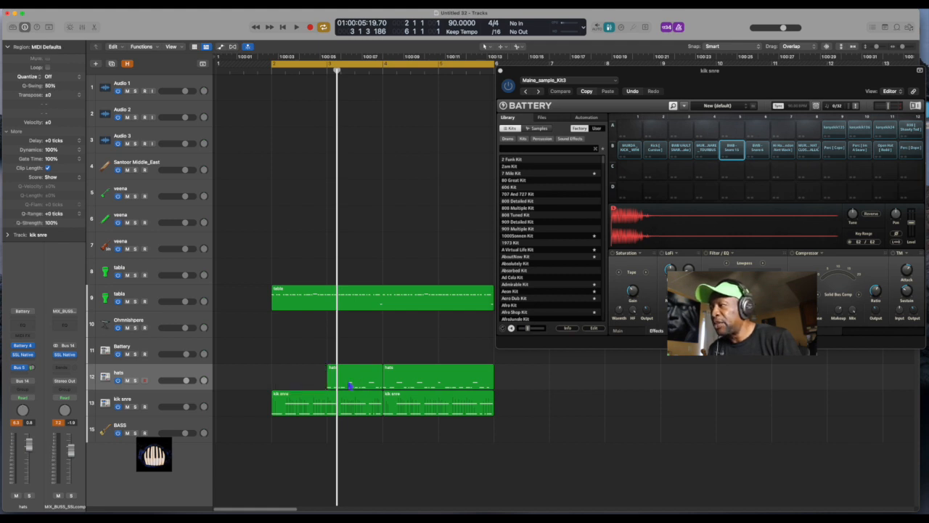
pyautogui.moveTo(359, 386); pyautogui.dragTo(304, 388)
pyautogui.press('space')
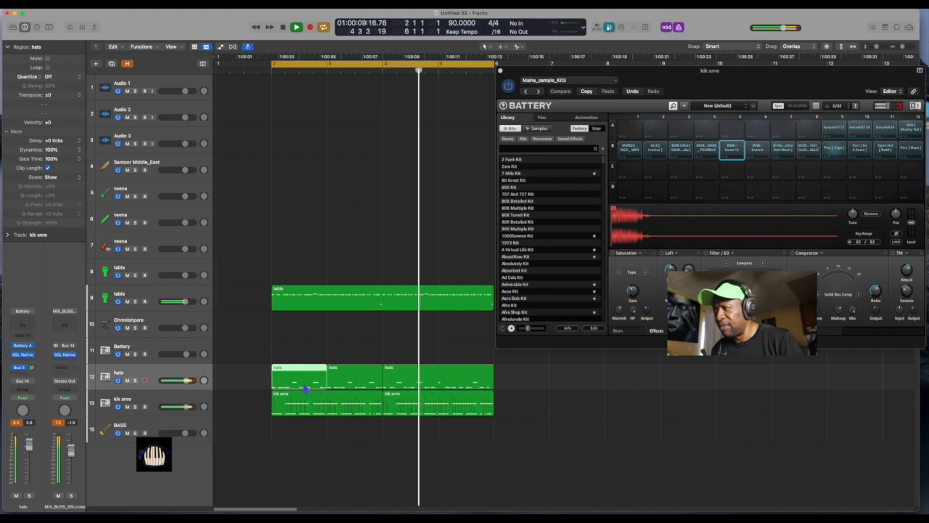
pyautogui.press('space')
# Undo the copy and deletion in the hats track and play the loop again.
pyautogui.press('super+z')
pyautogui.press('super+z')
pyautogui.press('space')
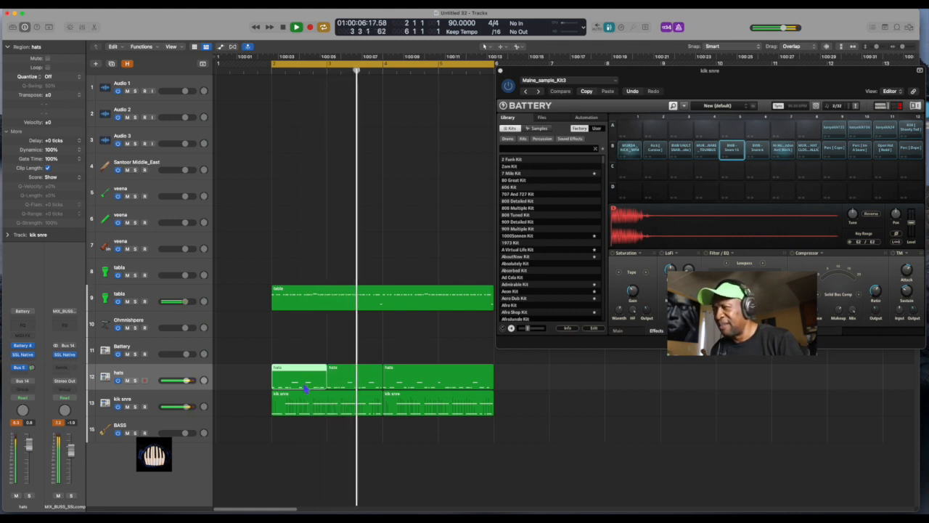
pyautogui.press('space')
# Delete the hats region at bar 4, join the two earlier hats regions, and copy the joined region to bar 4.
pyautogui.click(449, 385)
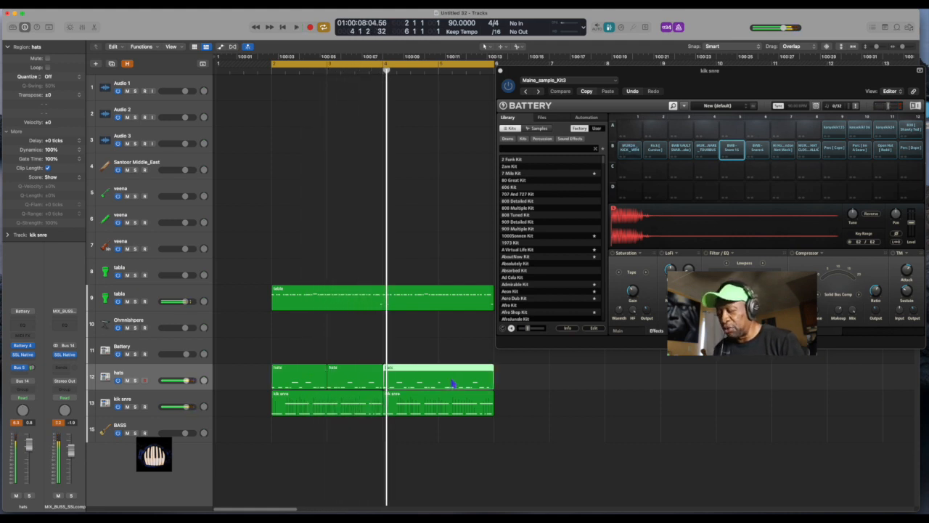
pyautogui.press('Delete')
pyautogui.moveTo(350, 355); pyautogui.dragTo(414, 386)
# Lower track 9 tabla's volume to about -2.3 dB while the loop plays, and close the Battery window.
pyautogui.press('space')
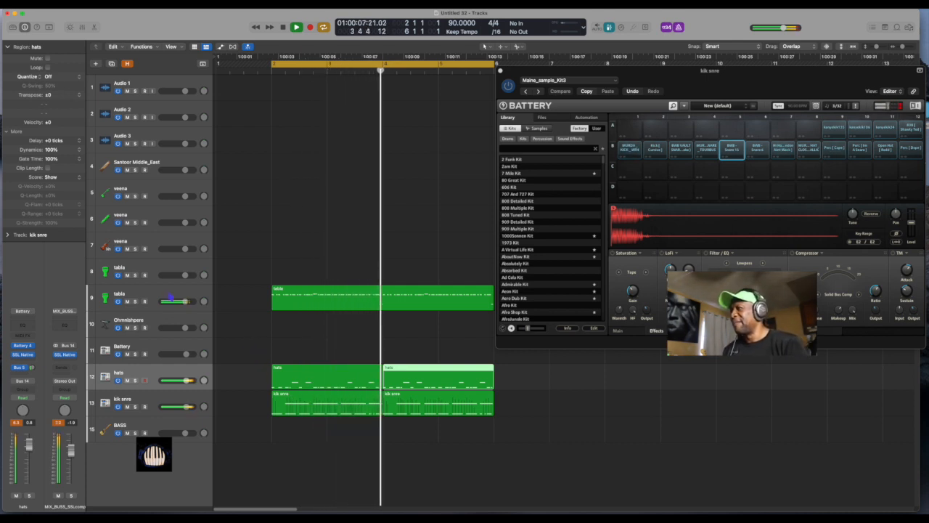
pyautogui.moveTo(187, 301); pyautogui.dragTo(182, 302)
pyautogui.press('space')
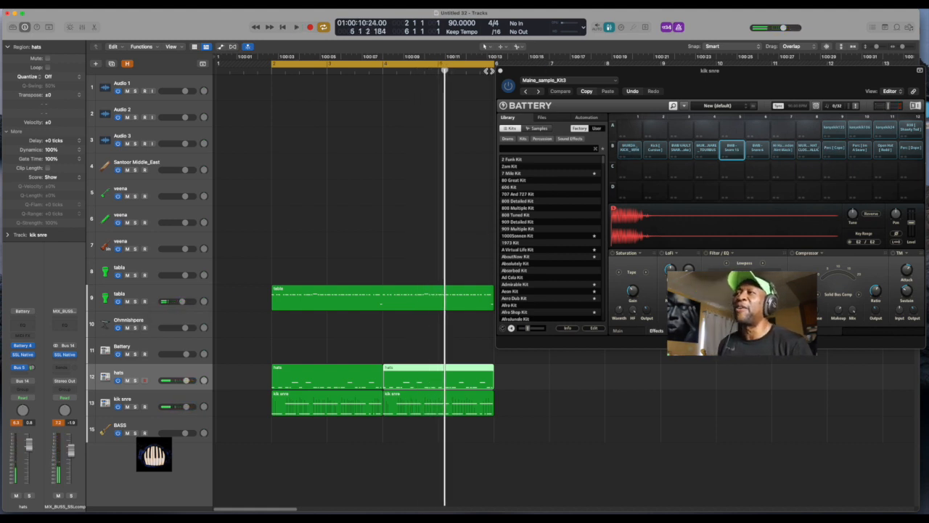
pyautogui.click(501, 74)
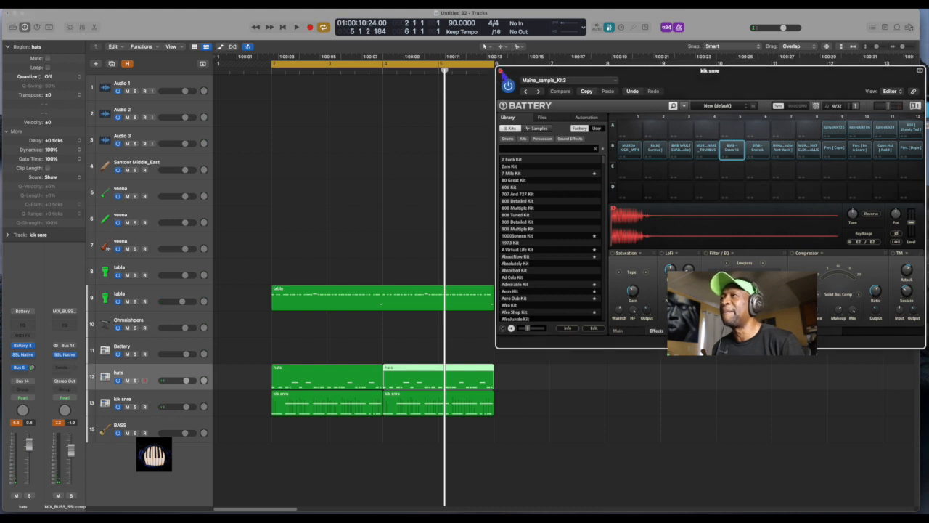
pyautogui.click(499, 70)
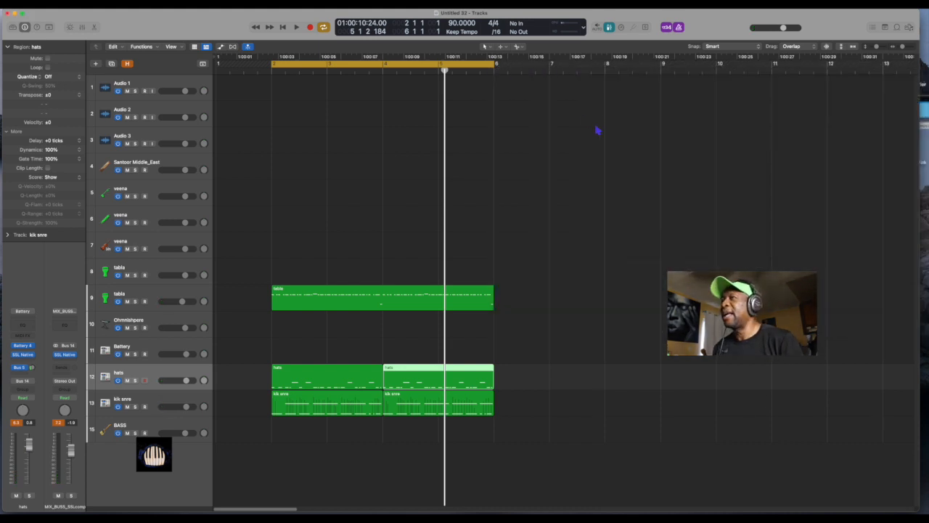
# Save the project as "Kati Bajeeo" in the WIP2 > World > _BollyWood folder on the MFM drive.
pyautogui.press('super+s')
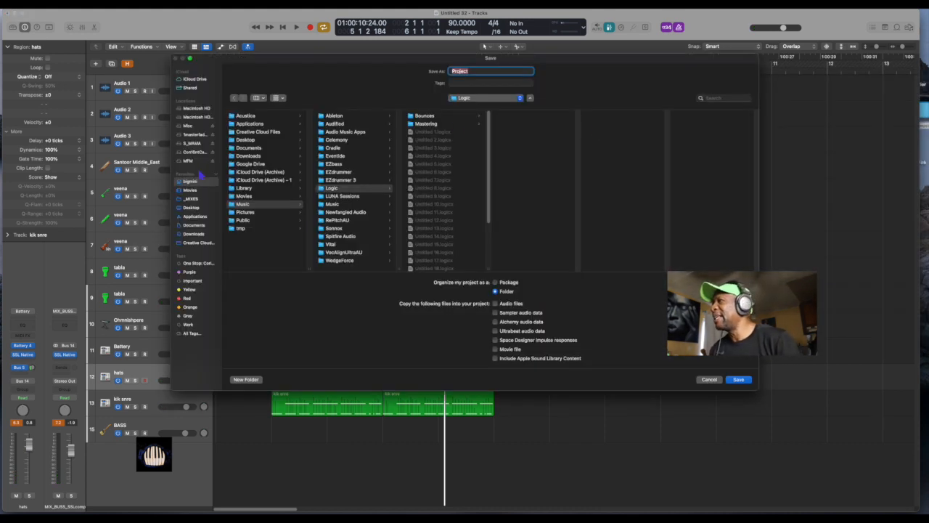
pyautogui.click(190, 161)
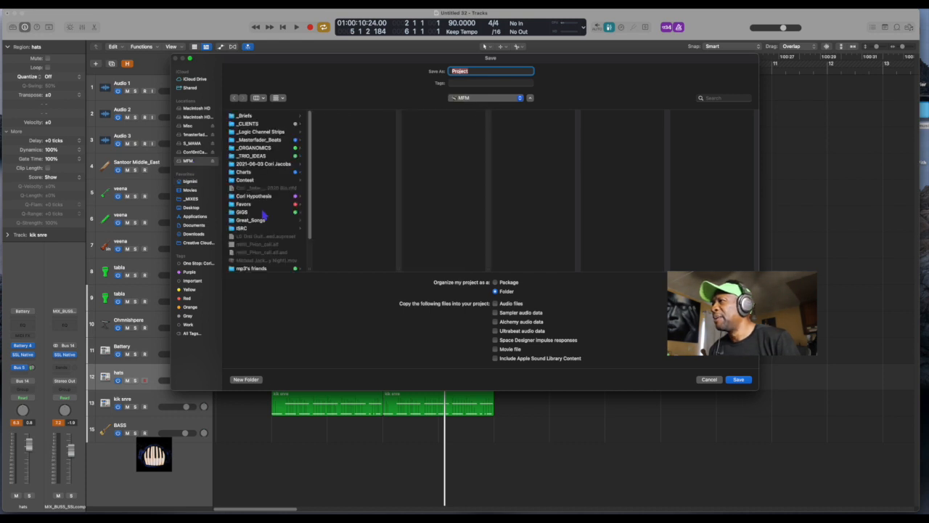
pyautogui.scroll(-3, 264, 215)
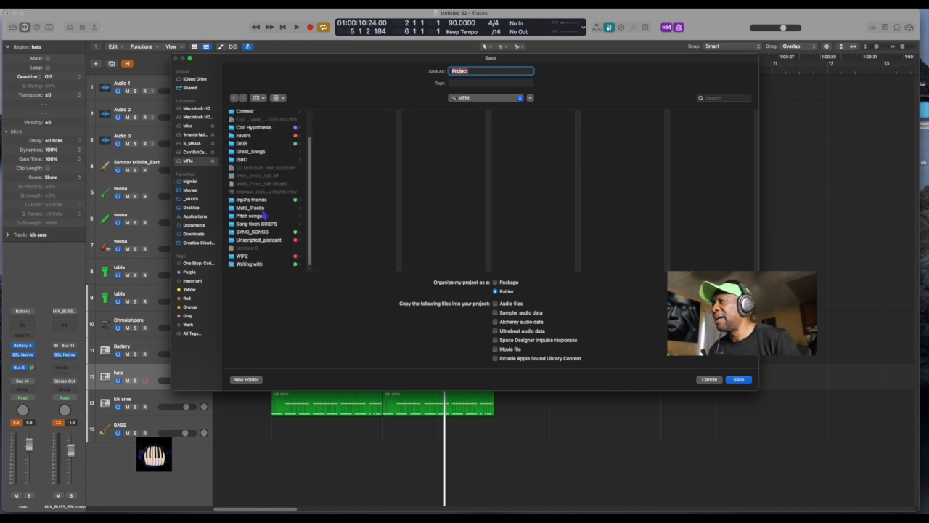
pyautogui.click(243, 256)
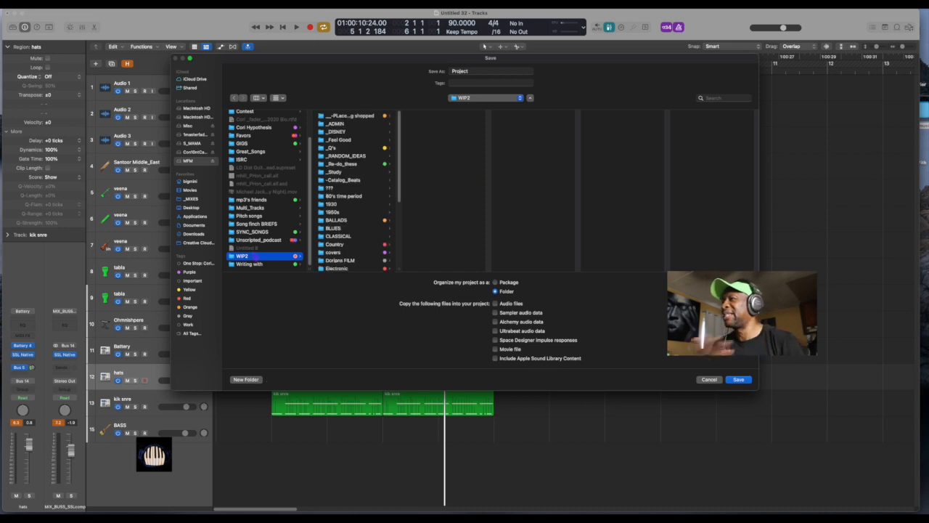
pyautogui.scroll(-5, 346, 245)
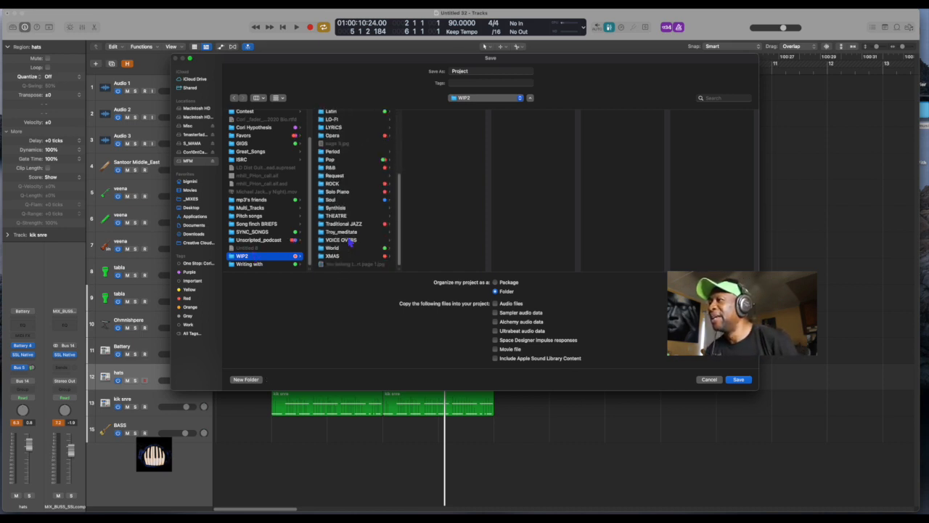
pyautogui.click(346, 250)
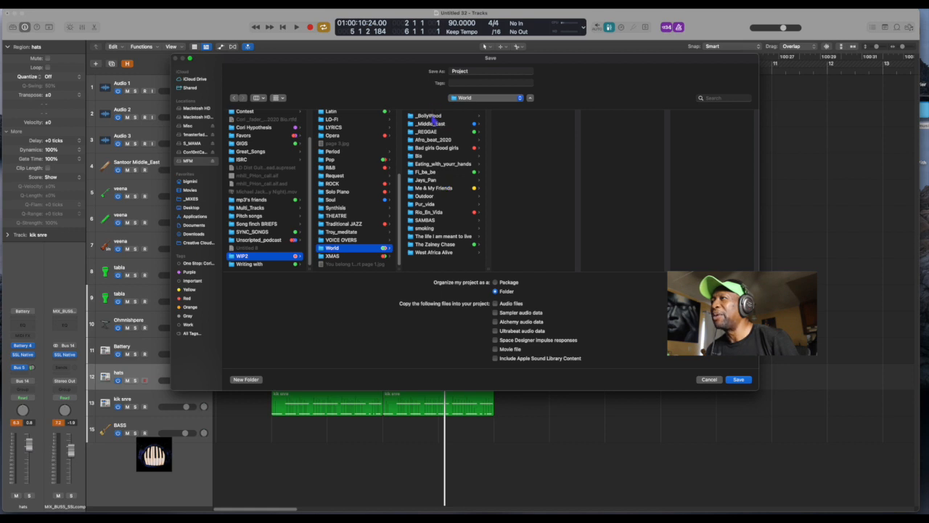
pyautogui.click(430, 116)
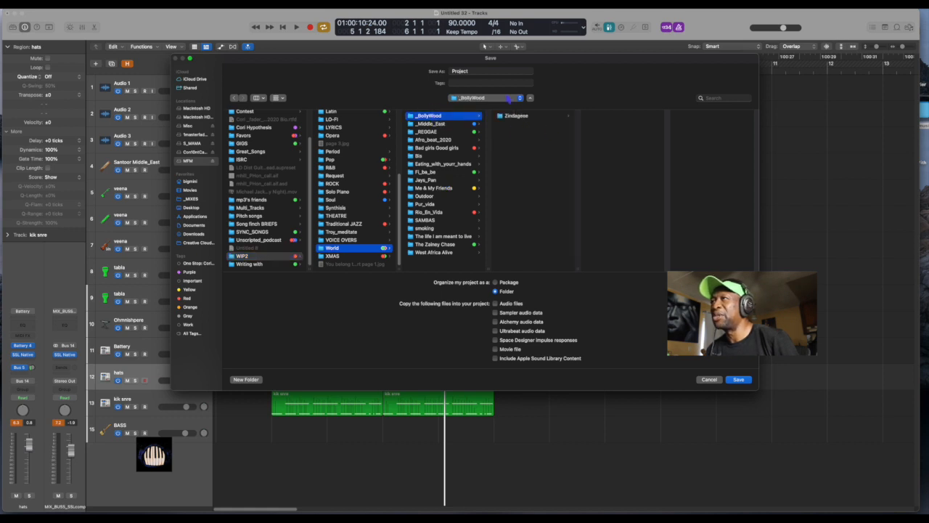
pyautogui.doubleClick(496, 73)
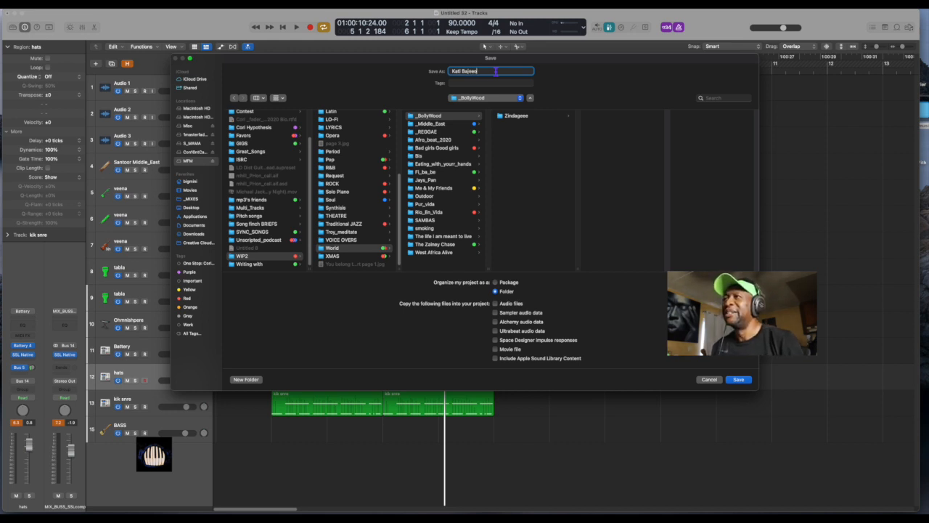
pyautogui.click(738, 379)
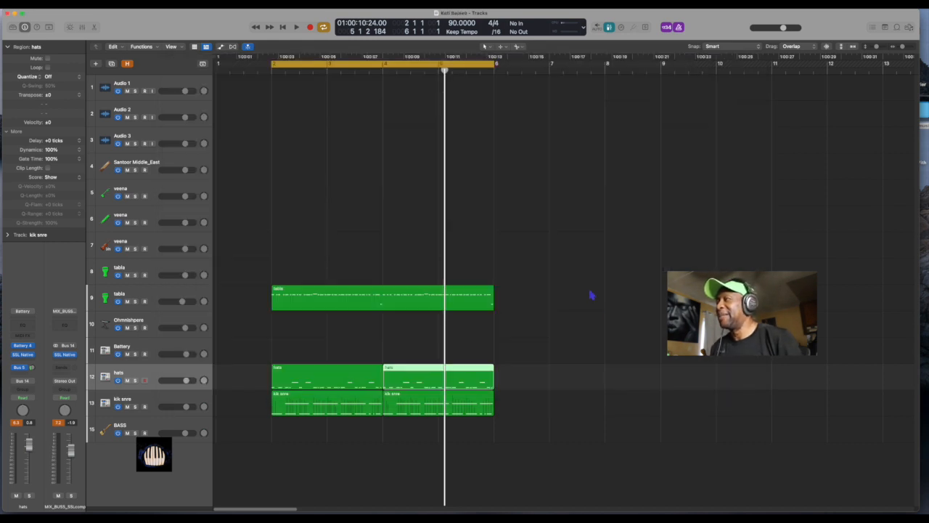
# Play the loop and lower track 9 tabla's volume further to about -4.7 dB.
pyautogui.press('space')
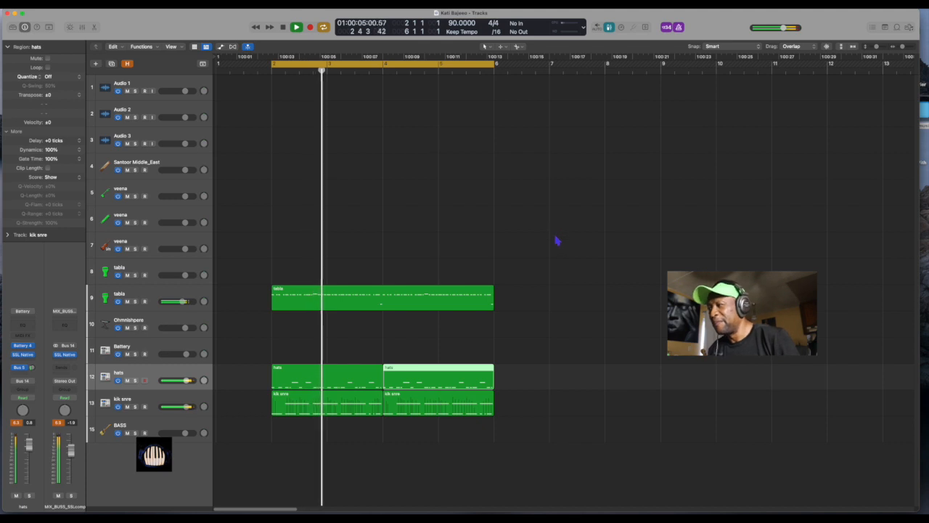
pyautogui.press('space')
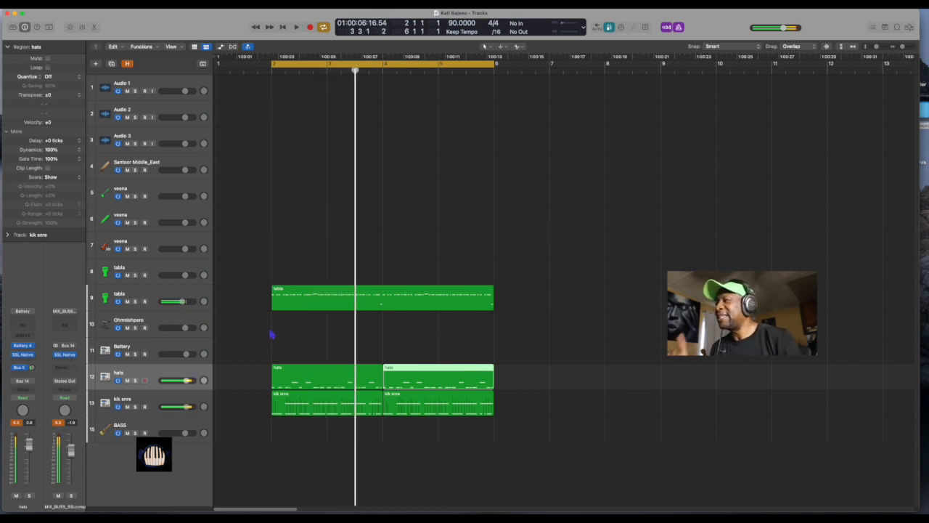
pyautogui.click(169, 294)
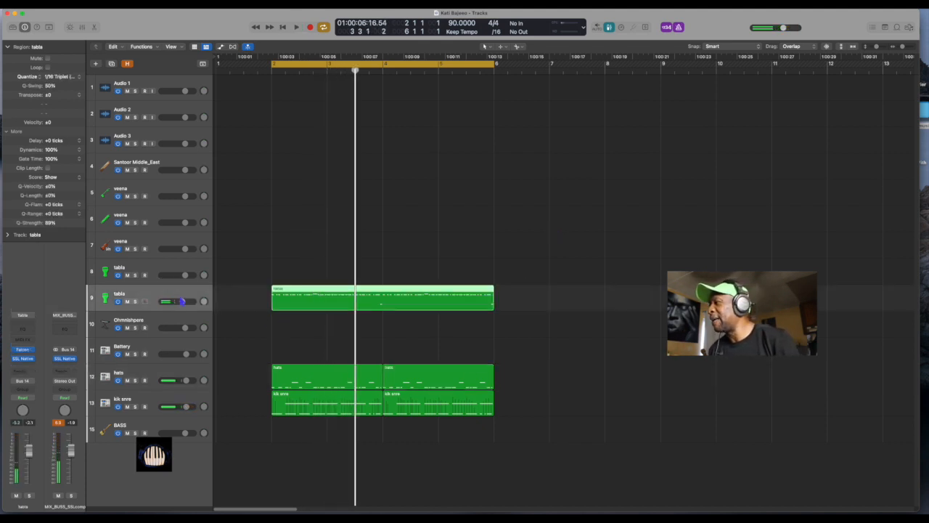
pyautogui.moveTo(182, 301); pyautogui.dragTo(178, 301)
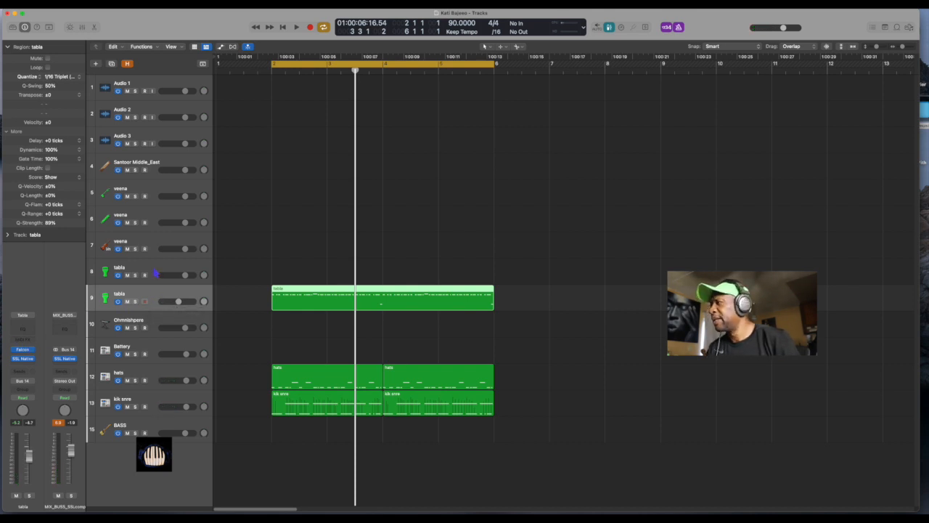
# Rehearse a second tabla part on track 8 with the loop and record it from bar 2 to bar 6.
pyautogui.click(154, 270)
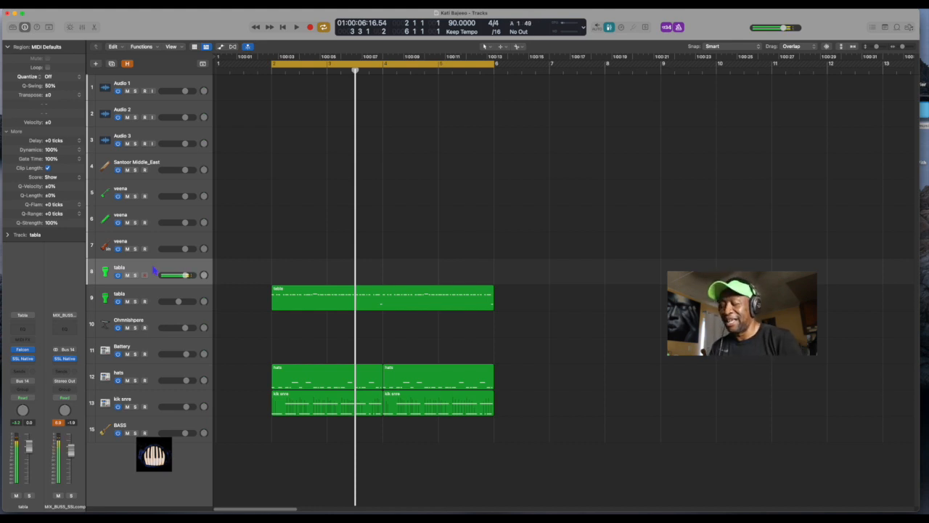
pyautogui.press('space')
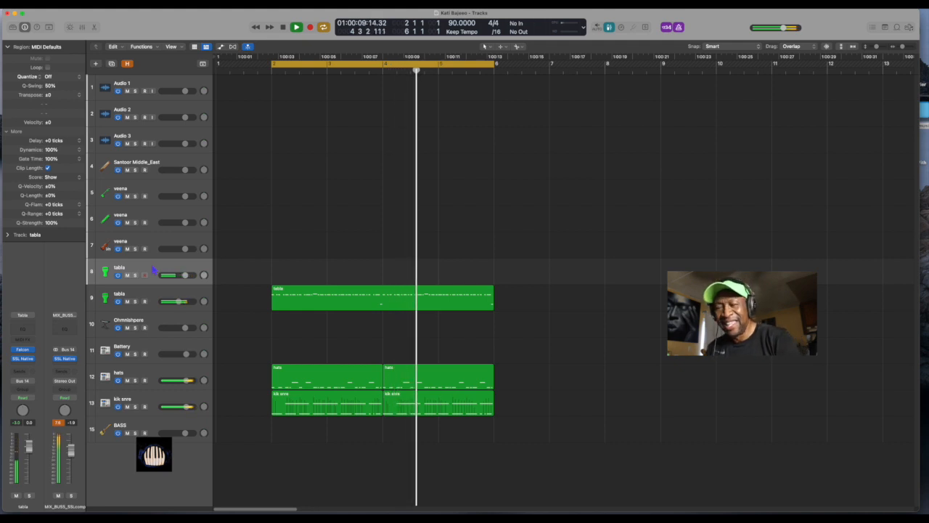
pyautogui.press('space')
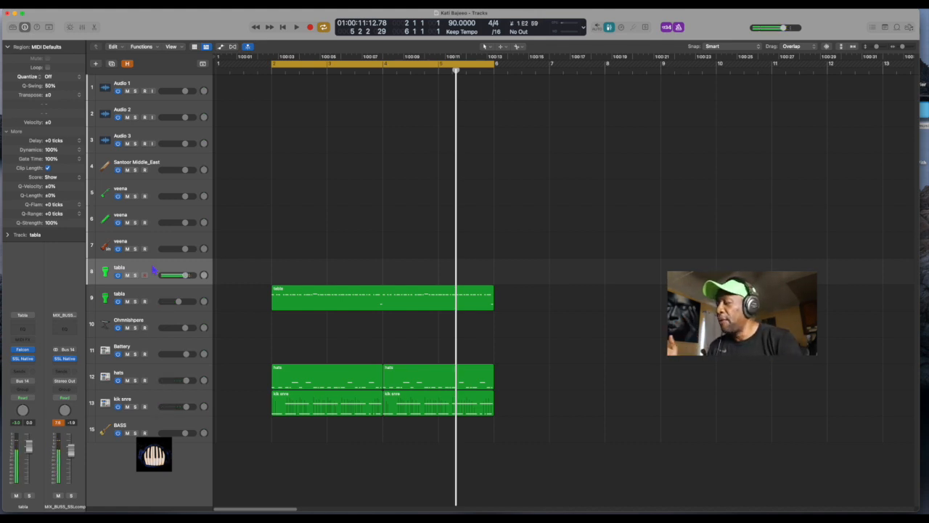
pyautogui.press('Return')
pyautogui.press('r')
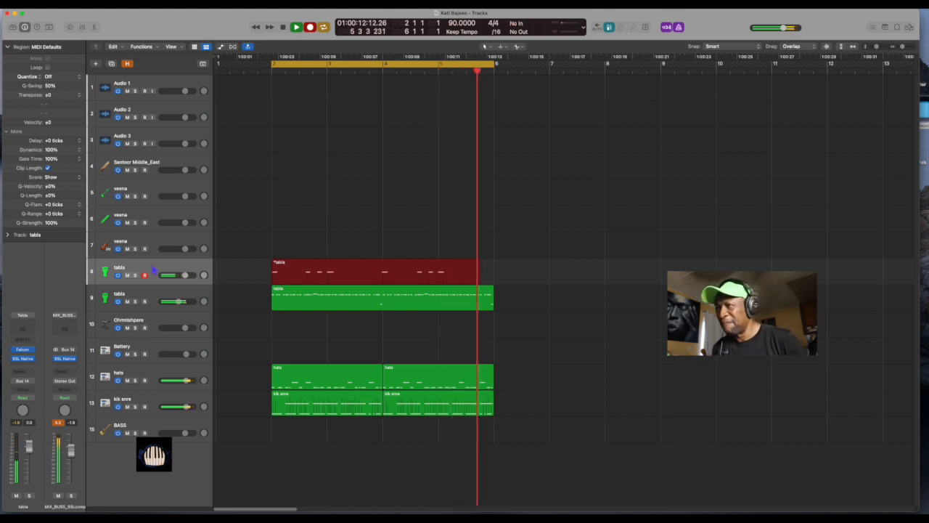
pyautogui.press('r')
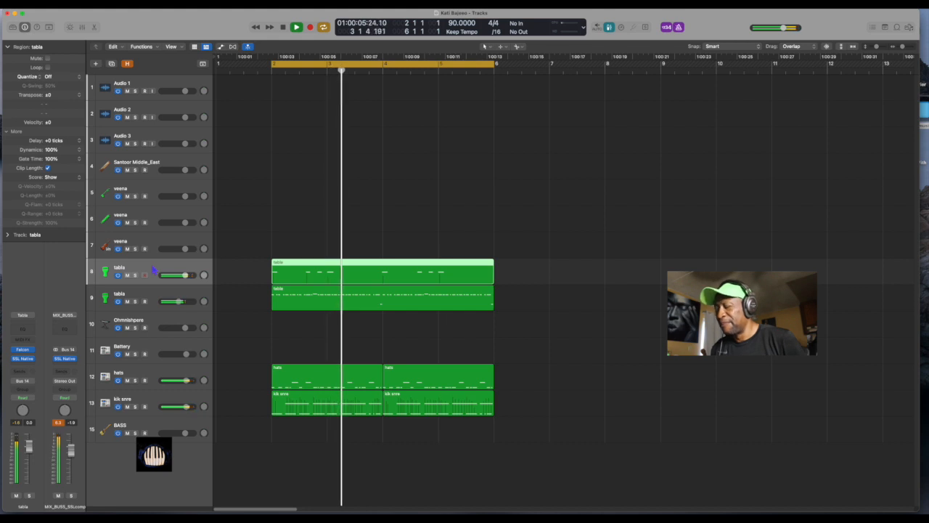
# Quantize the new track 8 tabla region to 1/16 Triplet with a Q-Strength of 75%, and play it with the loop.
pyautogui.press('space')
pyautogui.press('space')
pyautogui.press('space')
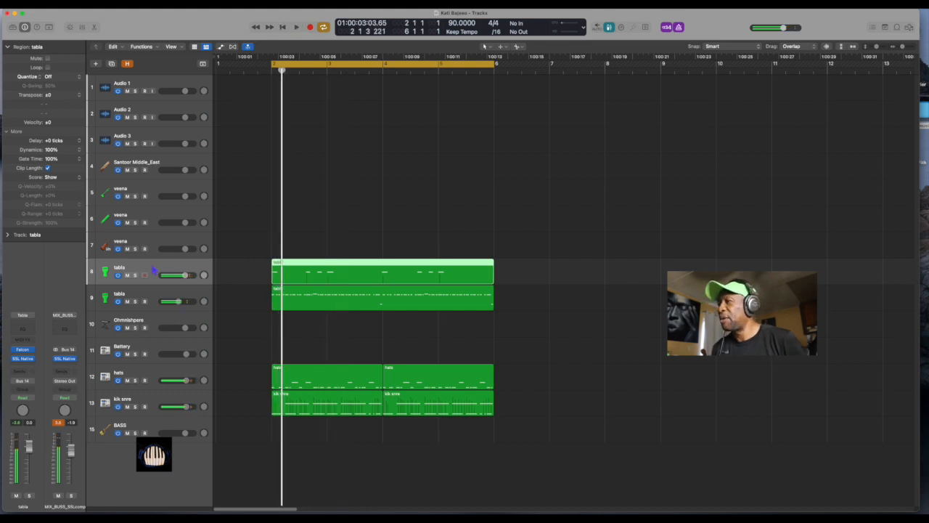
pyautogui.press('space')
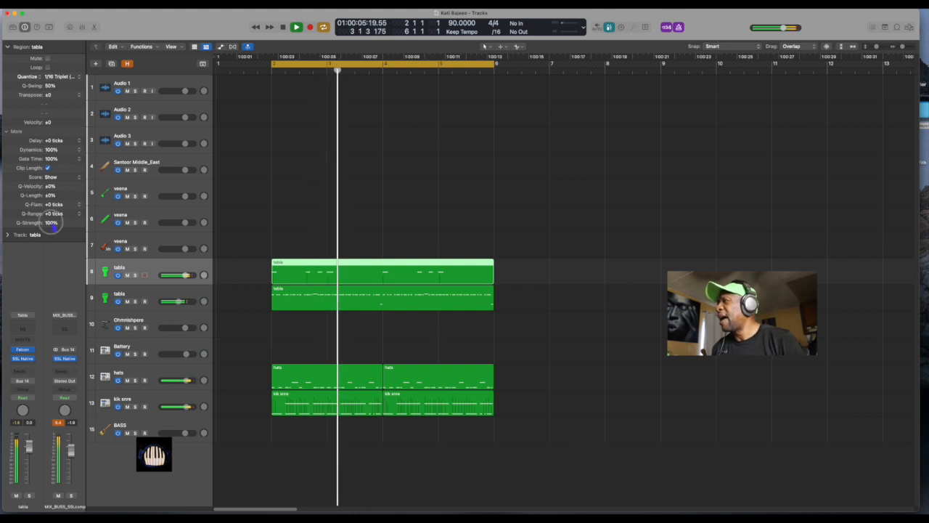
pyautogui.press('space')
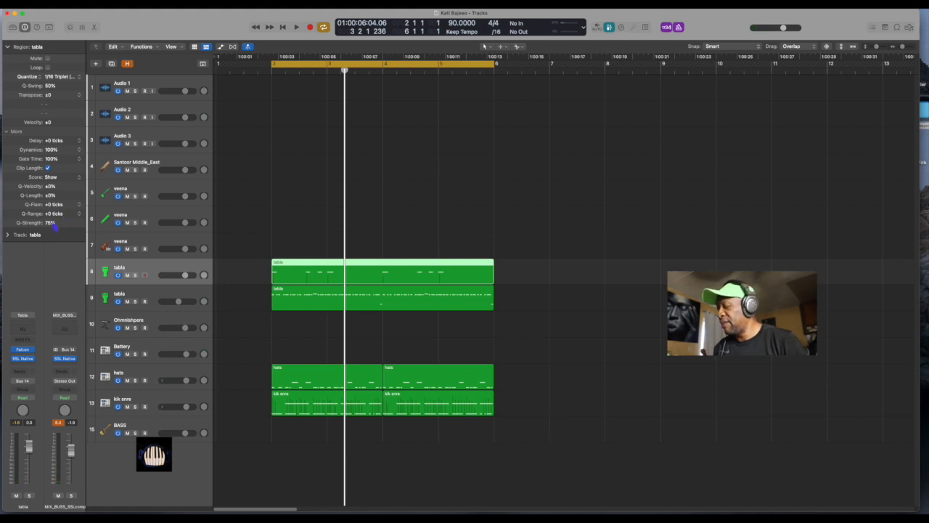
pyautogui.press('space')
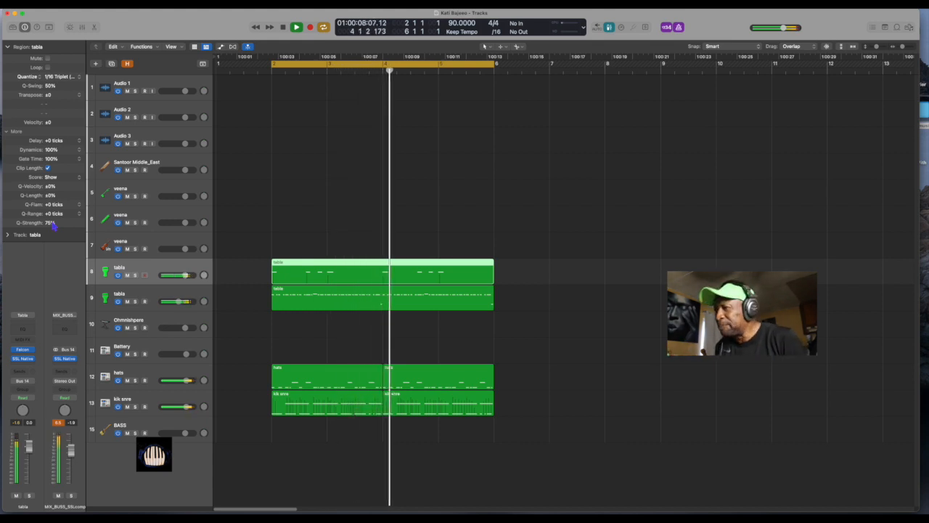
pyautogui.press('space')
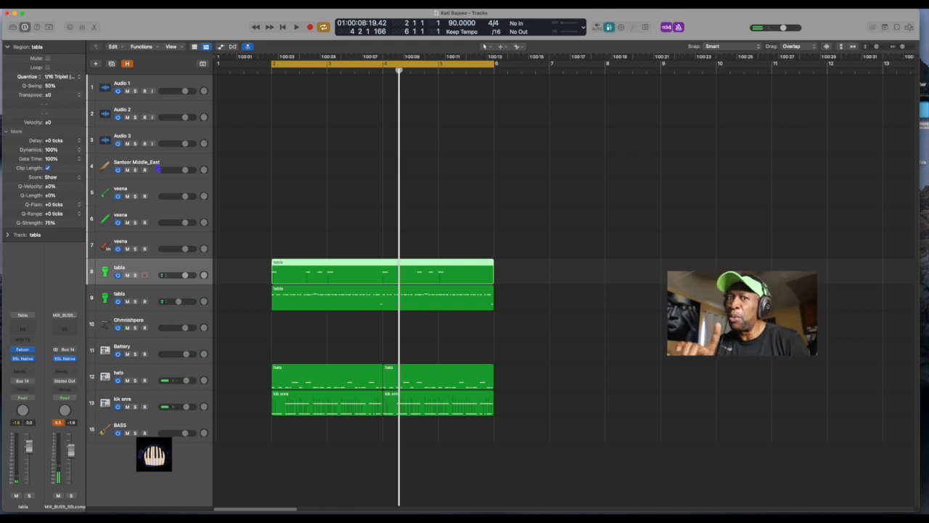
# Record a melodic part on the Santoor Middle_East track from bar 2 to bar 5.
pyautogui.click(158, 168)
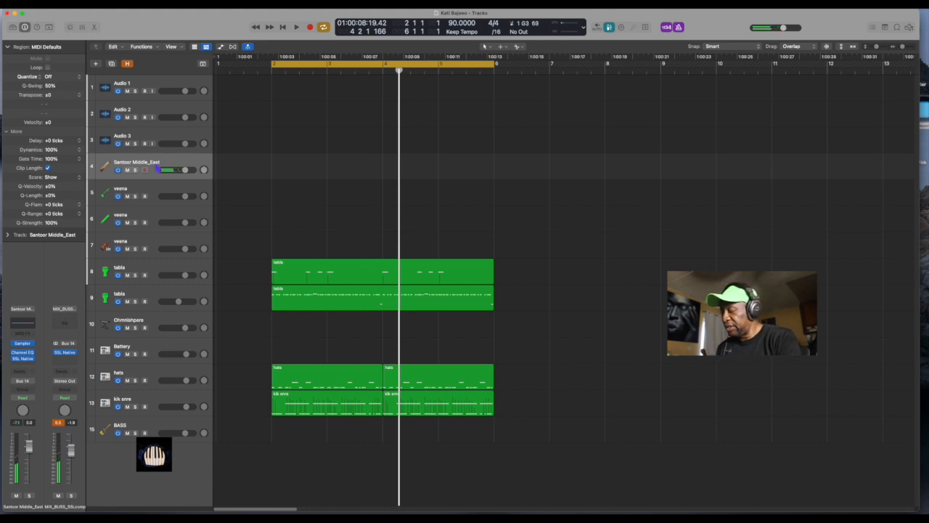
pyautogui.press('r')
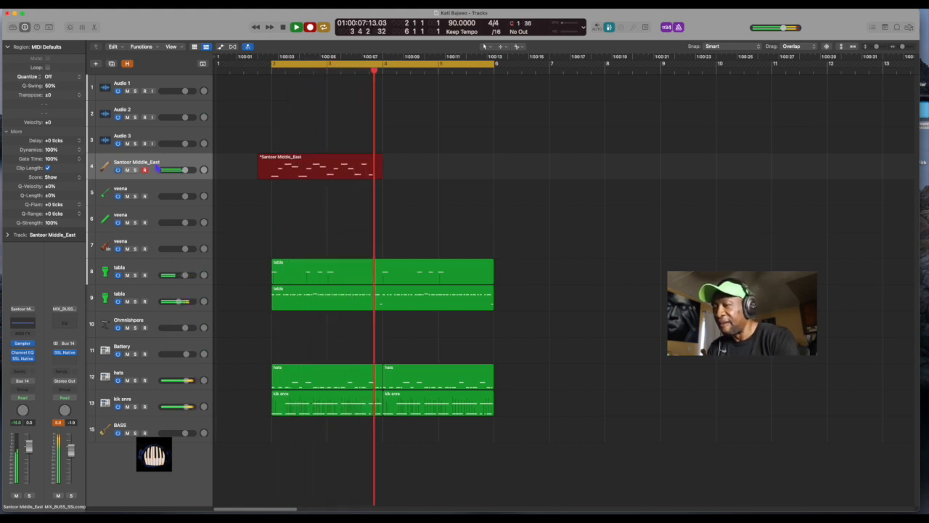
pyautogui.press('space')
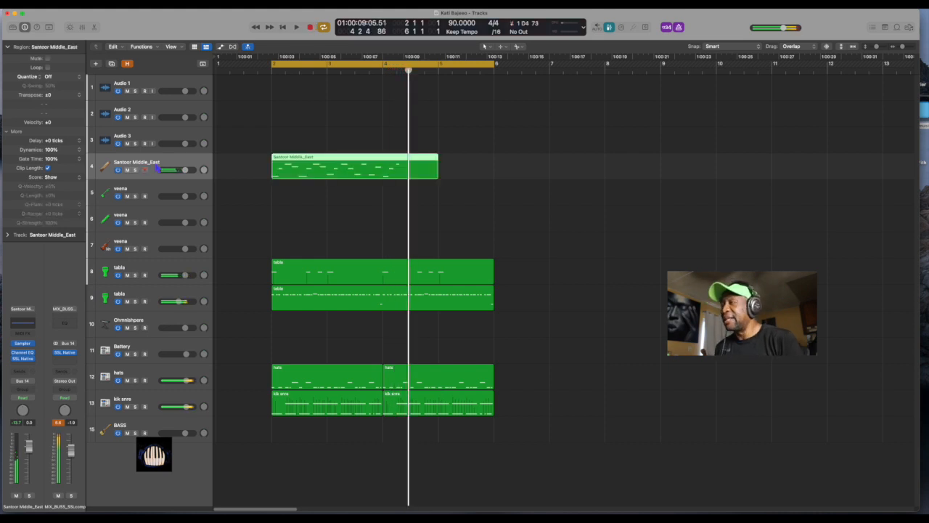
# Play the loop and trim the Santoor Middle_East region so it ends at bar 4, deleting the leftover part.
pyautogui.press('space')
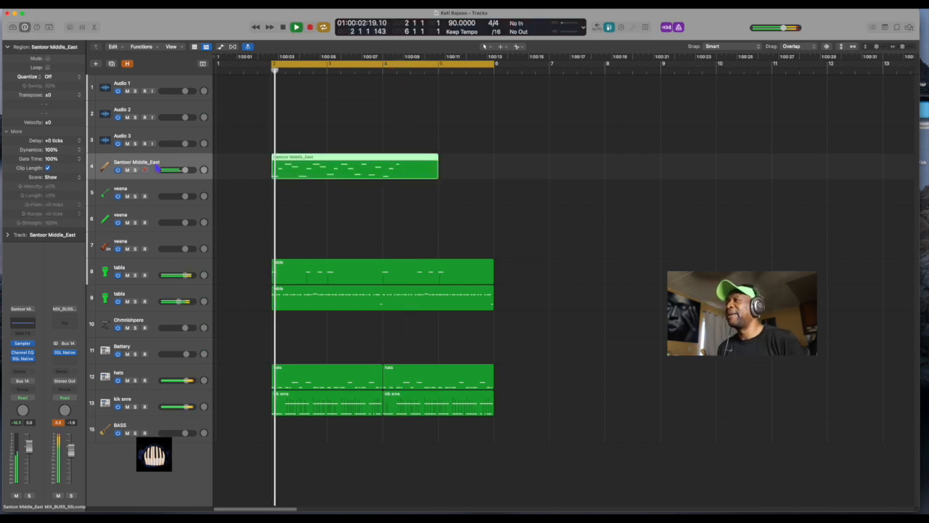
pyautogui.click(383, 173)
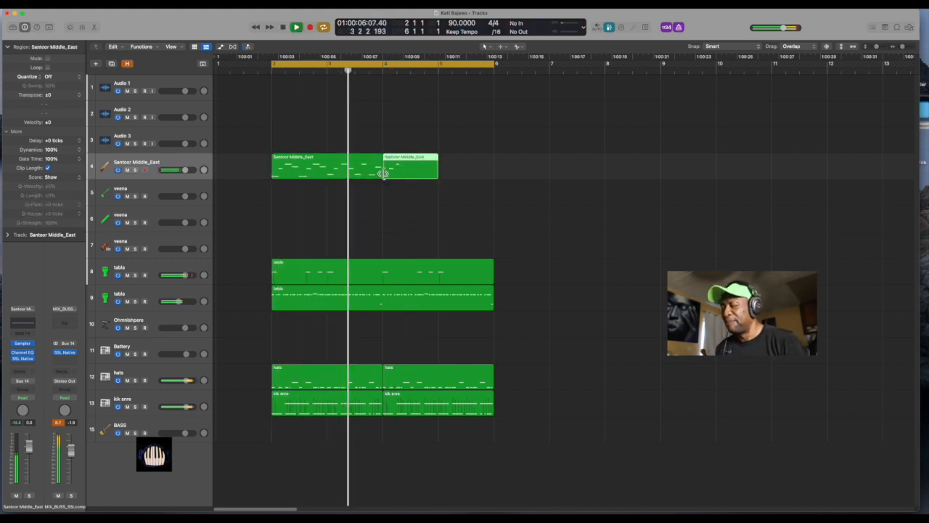
pyautogui.press('Delete')
pyautogui.press('space')
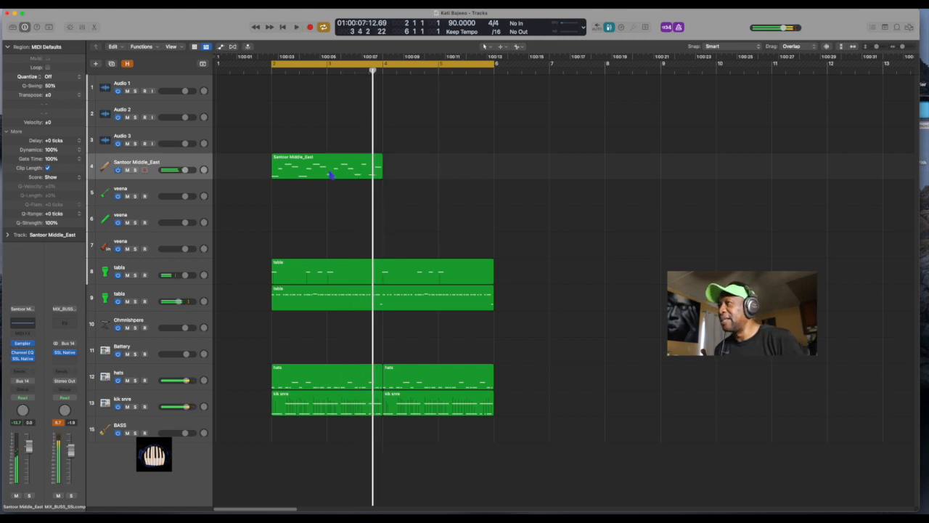
# Repeat the Santoor Middle_East region once so the copy fills bars 4 to 6, and play the result.
pyautogui.click(330, 175)
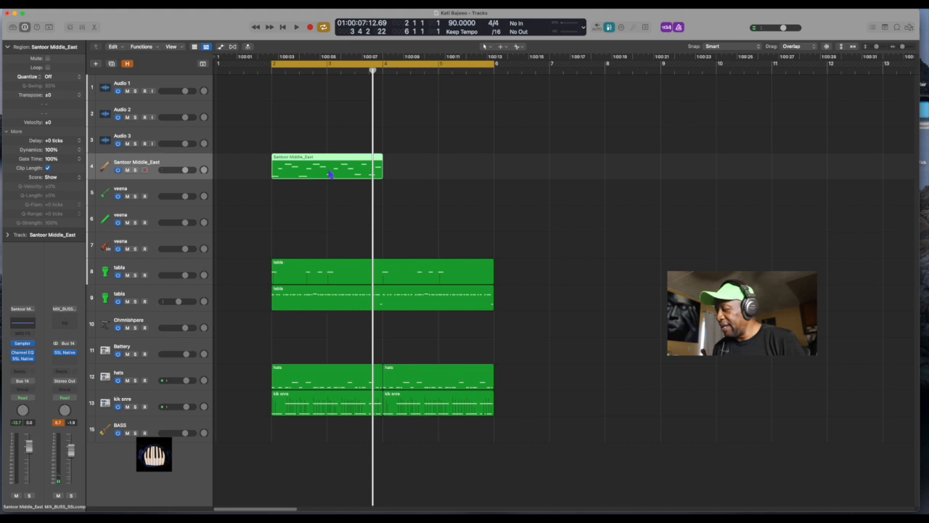
pyautogui.press('super+r')
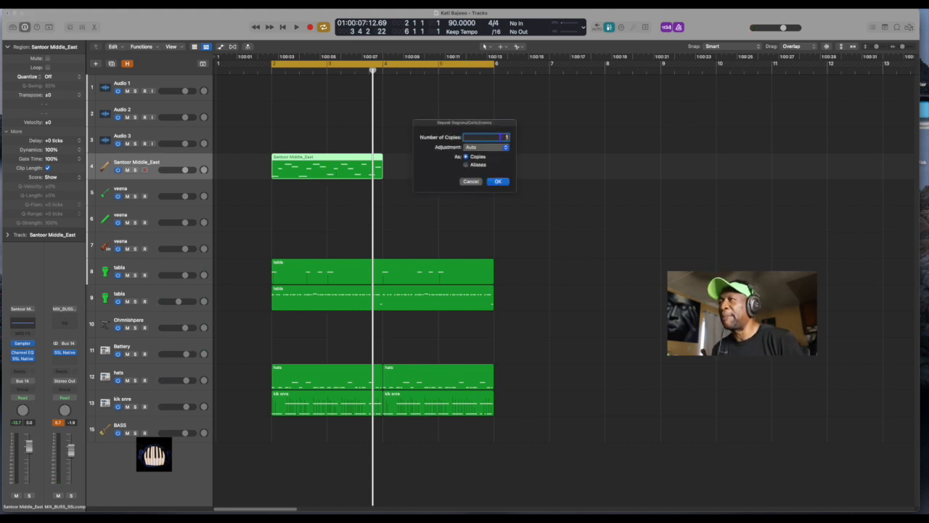
pyautogui.click(502, 183)
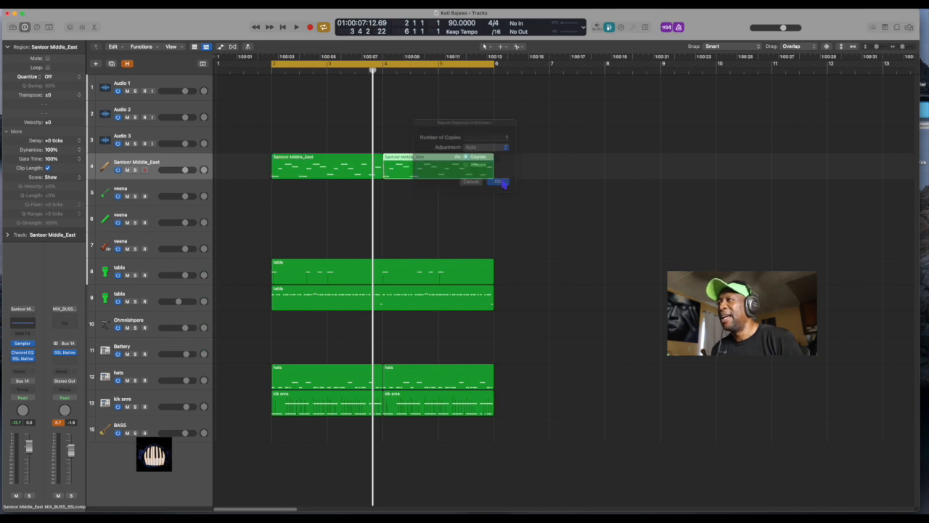
pyautogui.press('space')
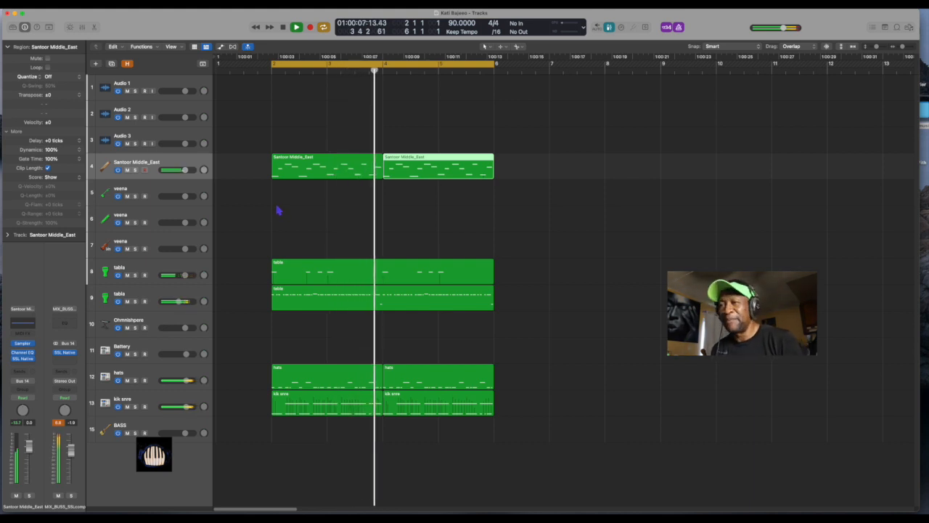
pyautogui.press('space')
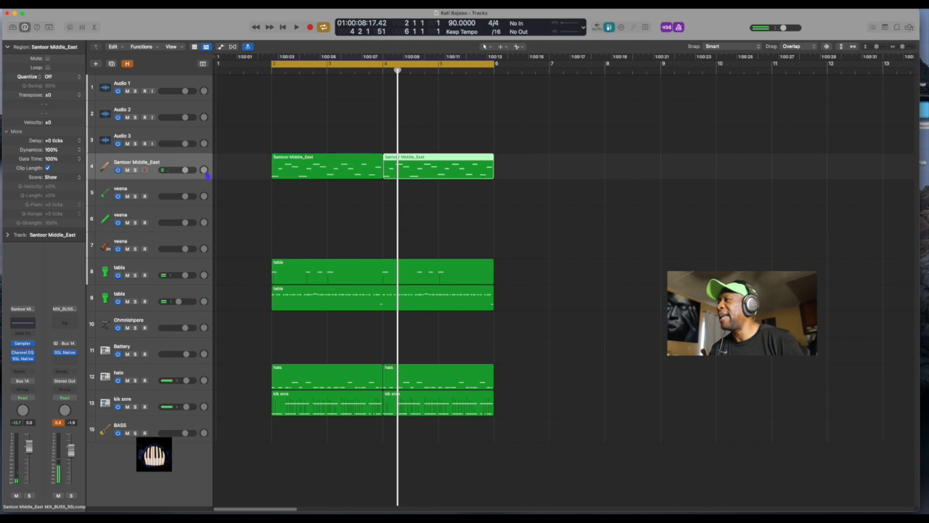
# Pan the Santoor Middle_East track slightly to the right and play it with the loop.
pyautogui.moveTo(206, 171); pyautogui.dragTo(206, 167)
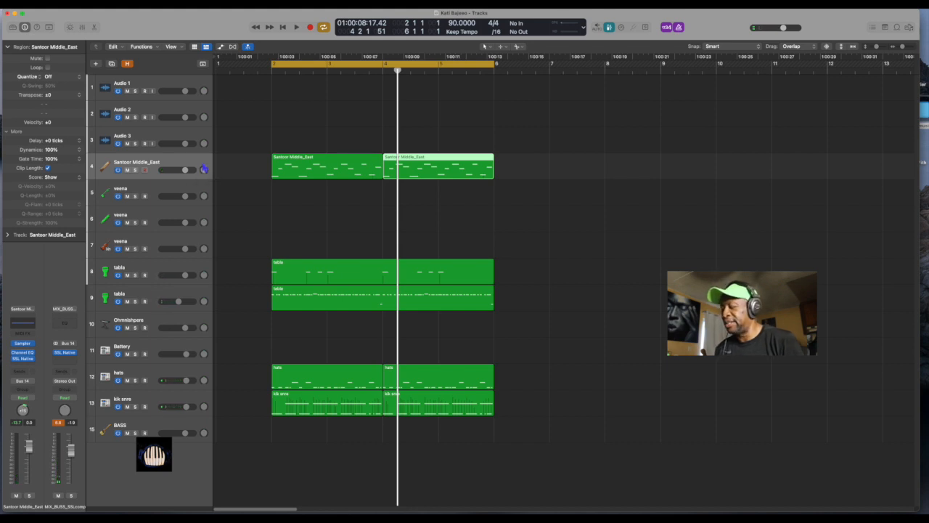
pyautogui.press('space')
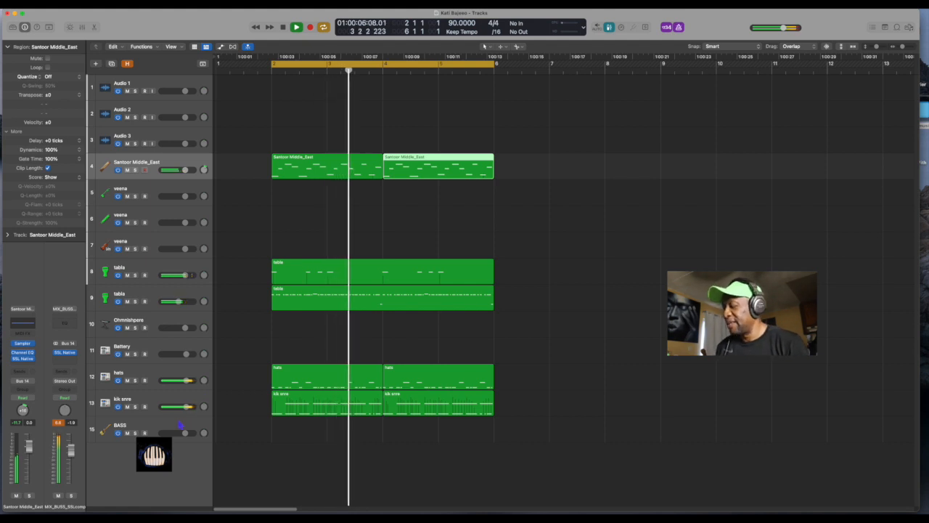
pyautogui.press('space')
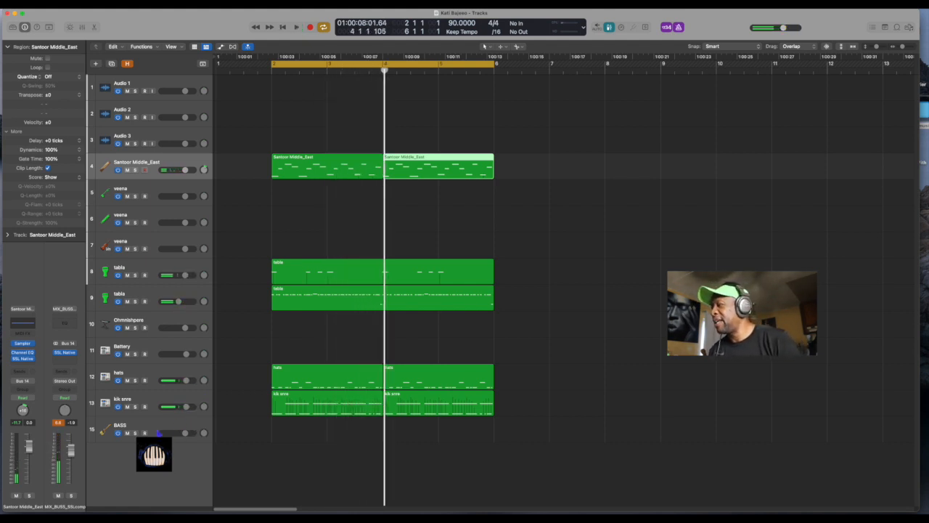
# Select the BASS track and rehearse a bass part with the loop.
pyautogui.click(157, 431)
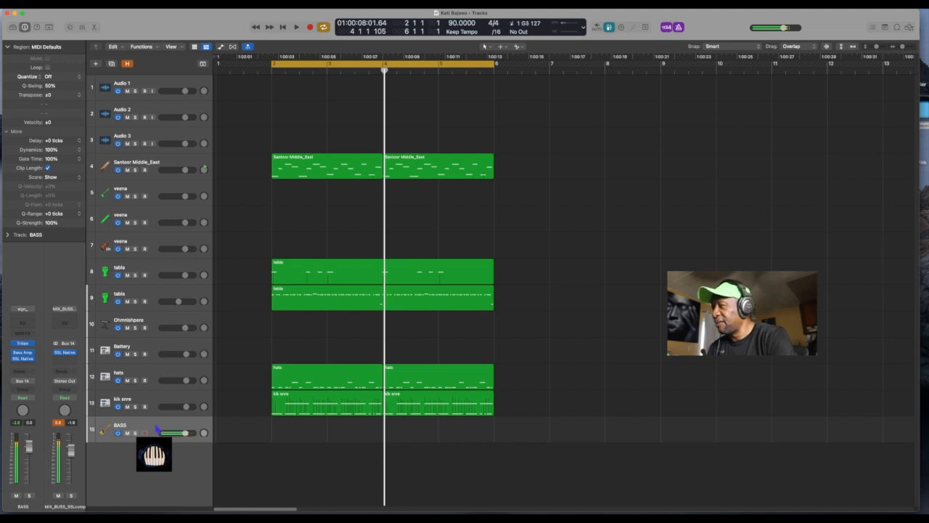
pyautogui.press('space')
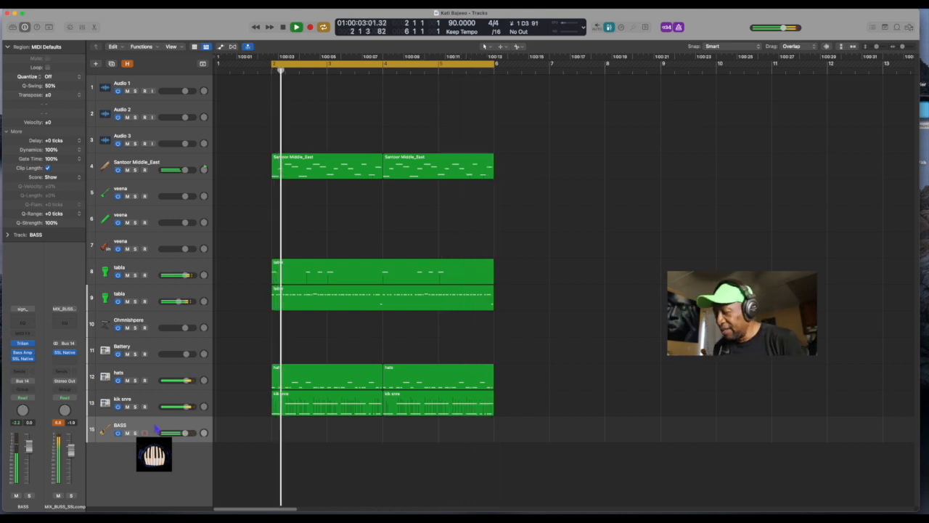
pyautogui.press('space')
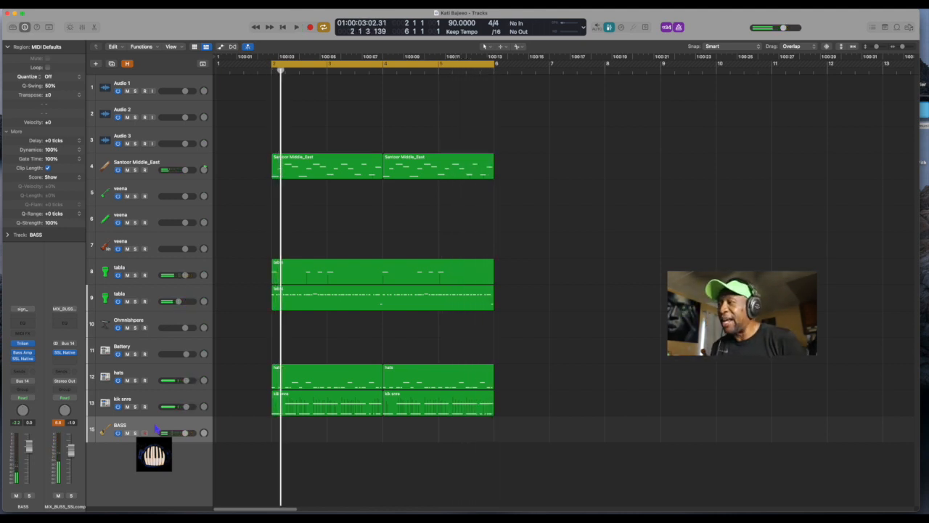
pyautogui.press('r')
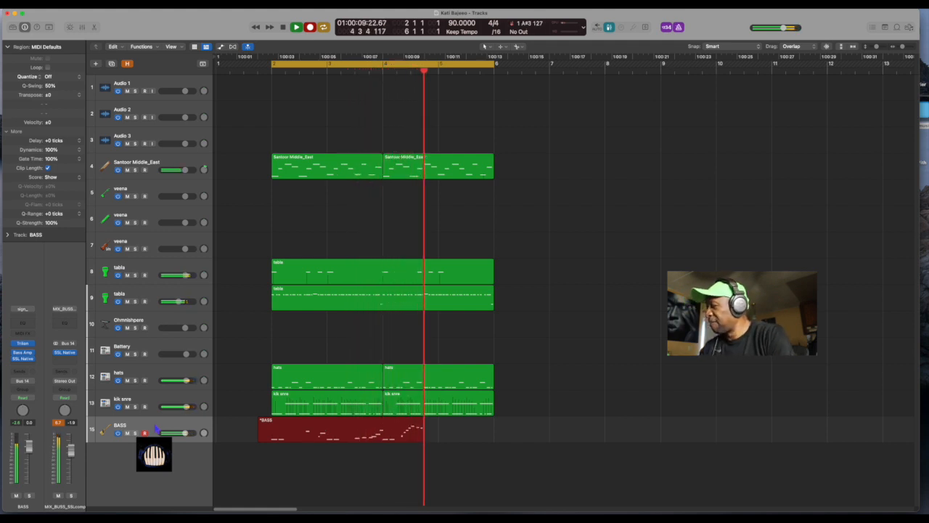
pyautogui.press('space')
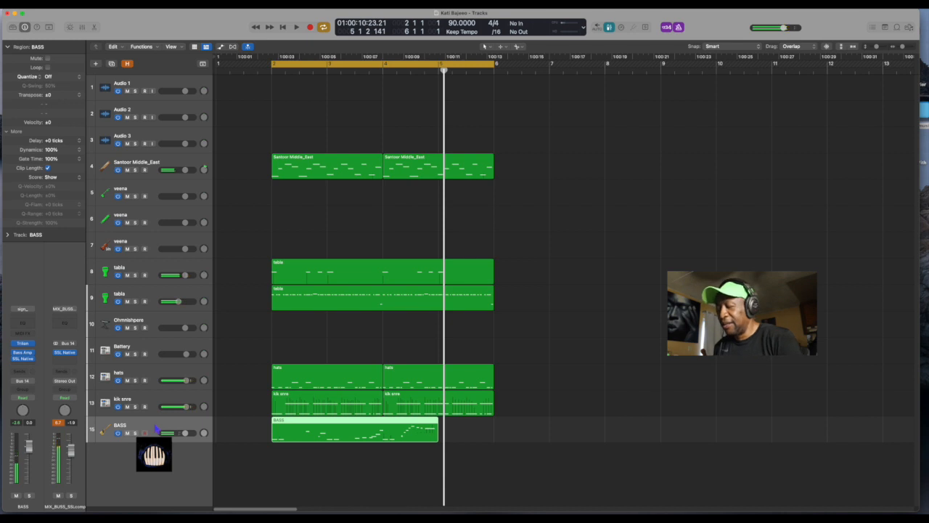
pyautogui.press('Delete')
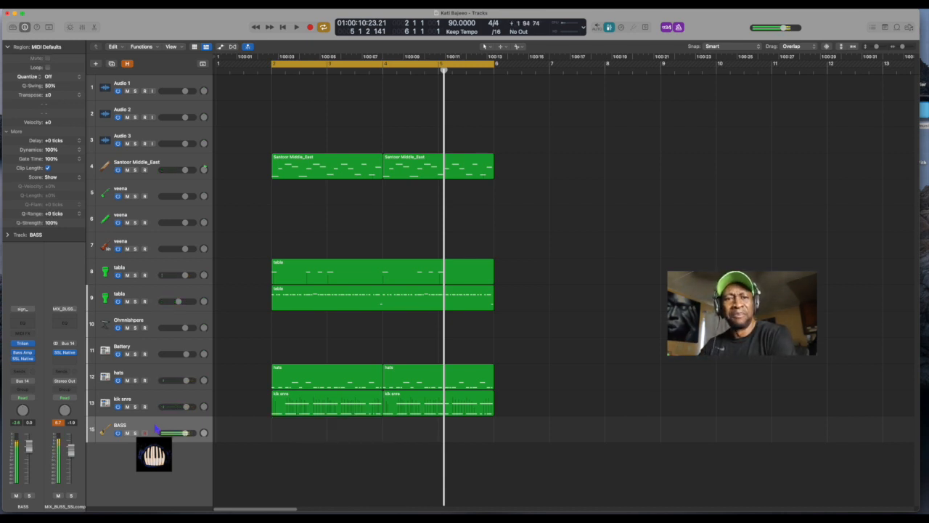
pyautogui.press('r')
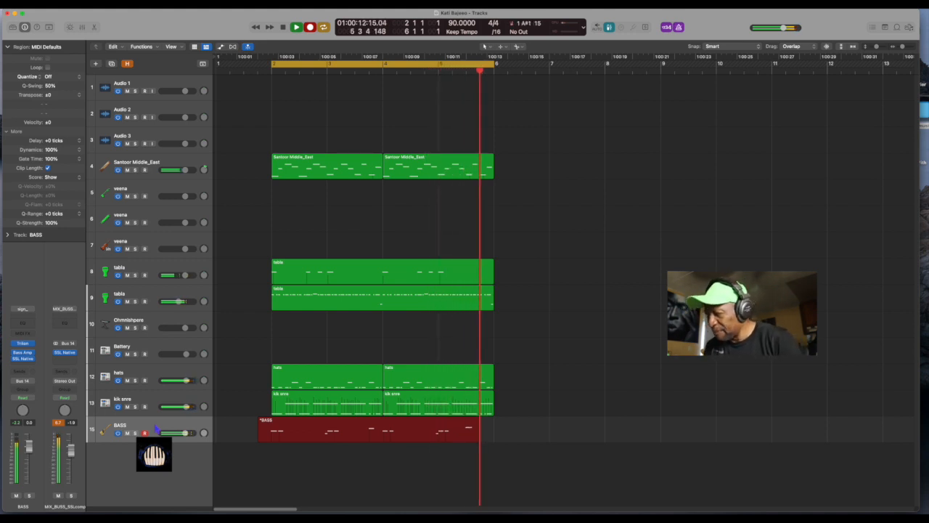
pyautogui.press('space')
pyautogui.press('Delete')
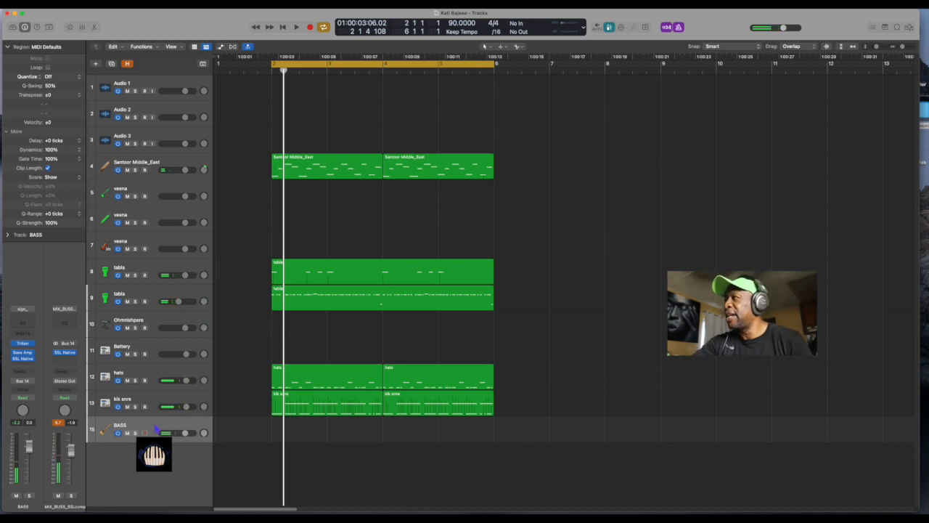
# Record a bass part on the BASS track from bar 2 to bar 6 and quantize it to 1/16 Triplet with a Q-Strength of 72%.
pyautogui.press('r')
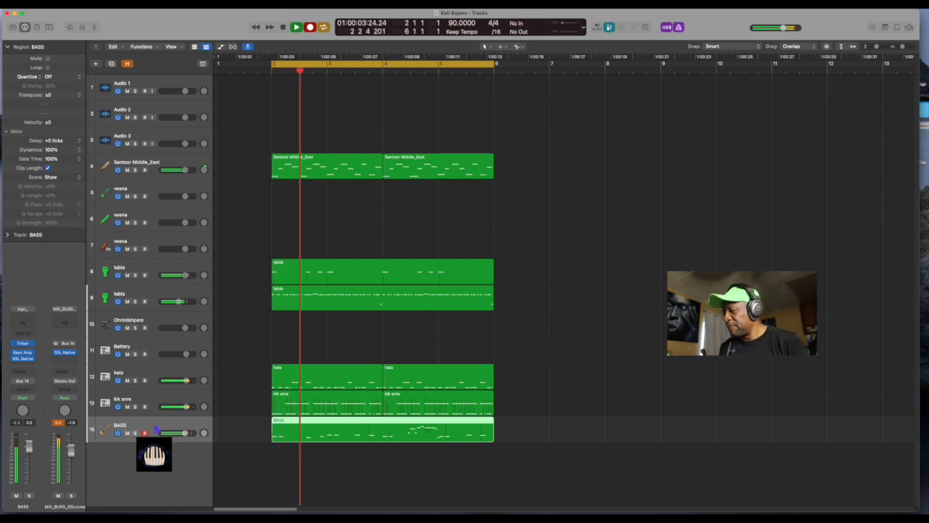
pyautogui.press('space')
pyautogui.press('space')
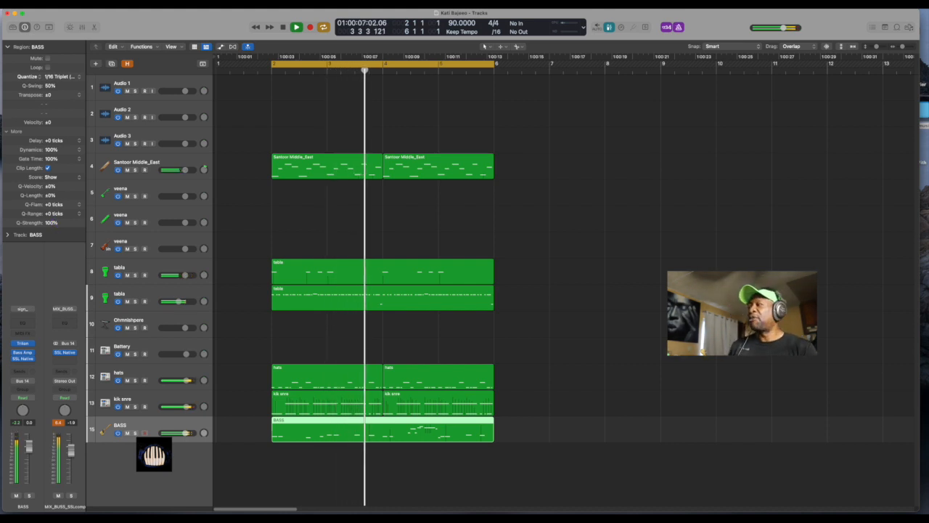
pyautogui.moveTo(55, 227)
pyautogui.mouseDown()
pyautogui.moveTo(59, 250)
pyautogui.moveTo(63, 238)
pyautogui.mouseUp()
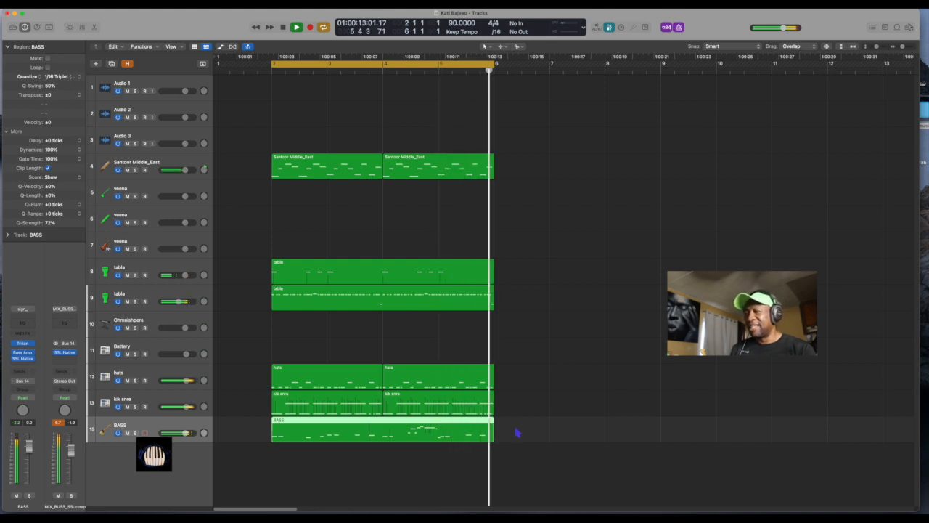
pyautogui.press('space')
pyautogui.press('space')
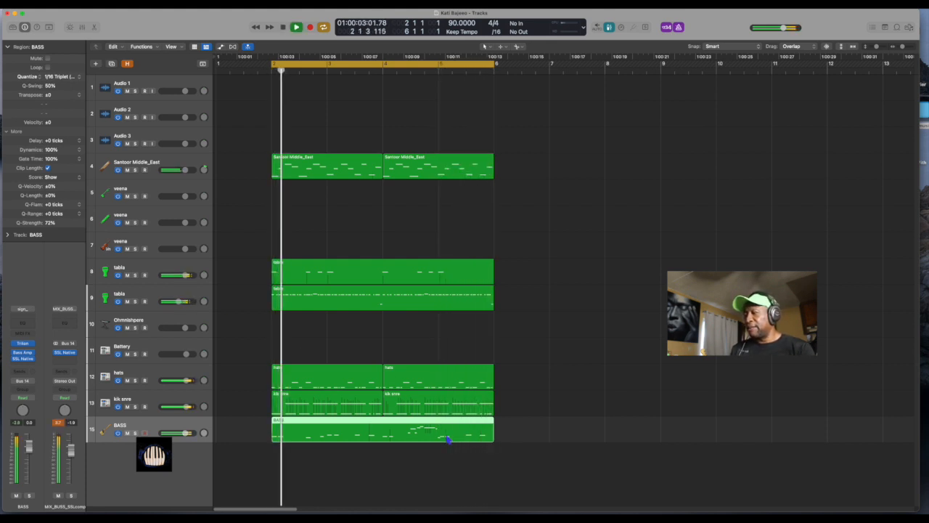
pyautogui.press('space')
# Move the BASS region's first G1 note slightly later, to about position 2 1 1 12, in the Piano Roll, and play it with the loop.
pyautogui.doubleClick(370, 436)
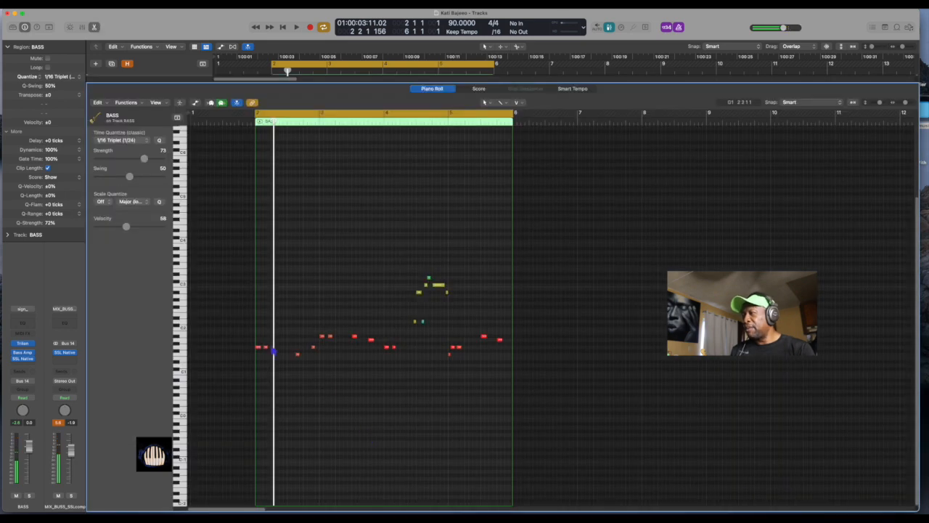
pyautogui.hscroll(5, 263, 354)
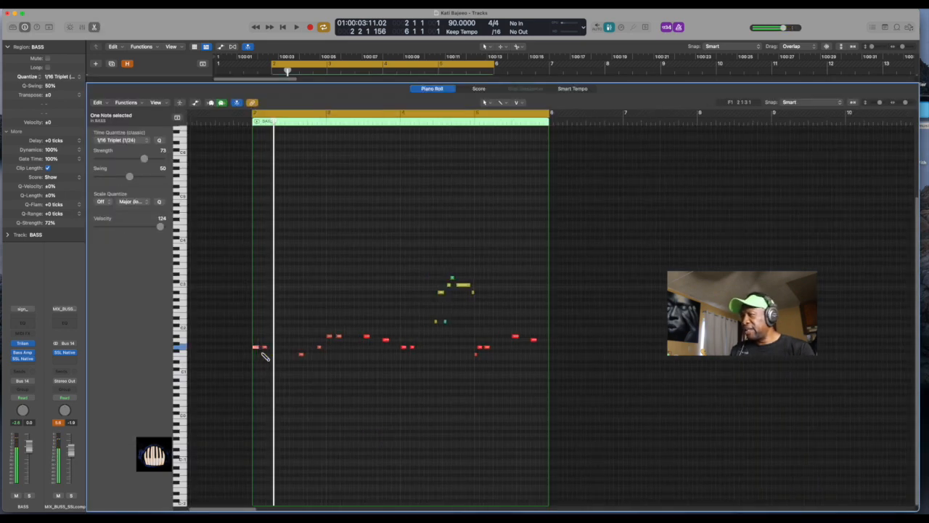
pyautogui.scroll(8, 263, 355)
pyautogui.scroll(-4, 261, 420)
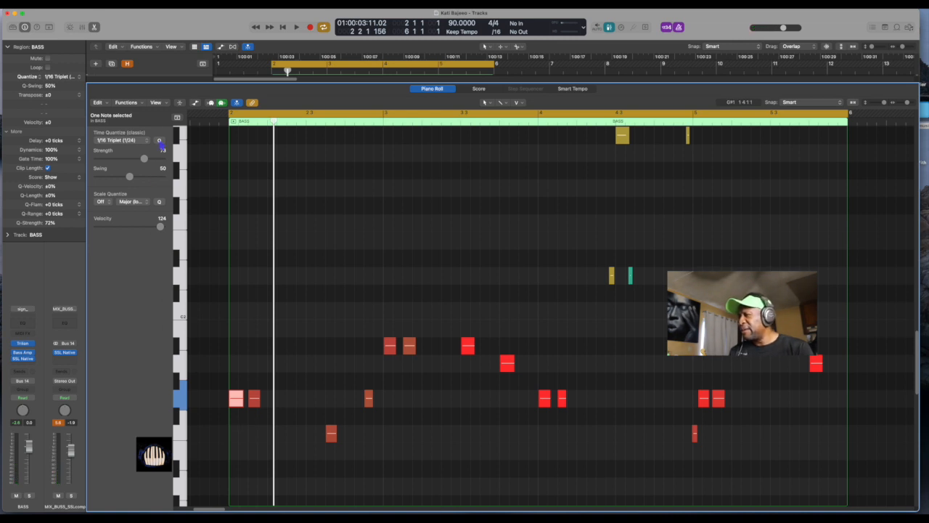
pyautogui.press('space')
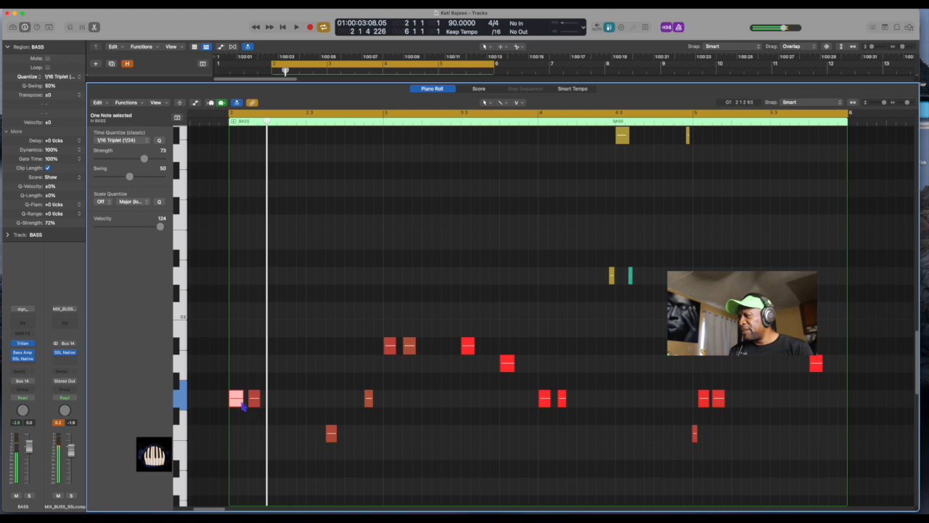
pyautogui.click(238, 403)
pyautogui.moveTo(238, 401); pyautogui.dragTo(239, 402)
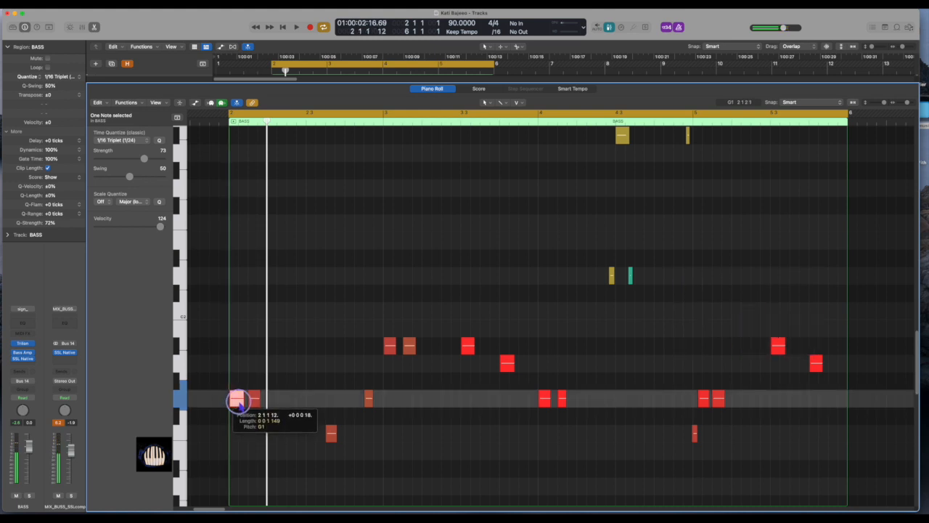
pyautogui.press('space')
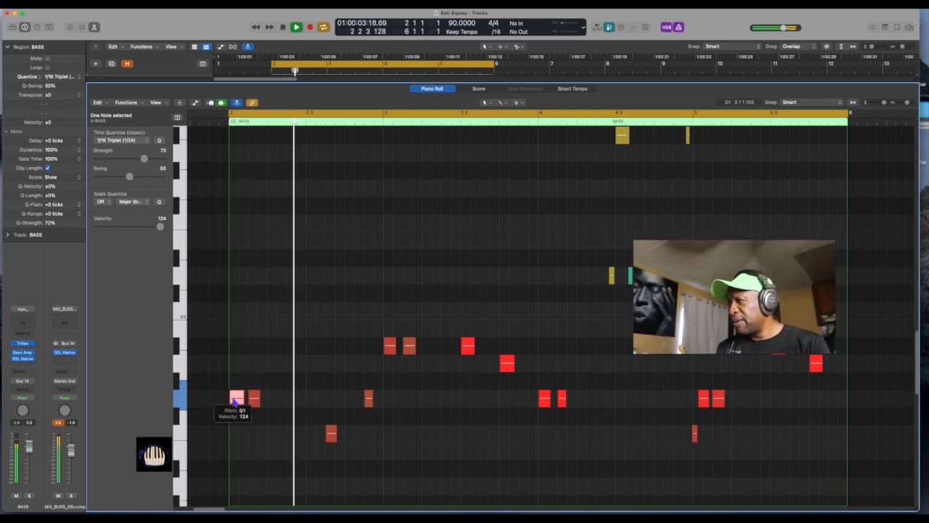
pyautogui.press('p')
pyautogui.press('space')
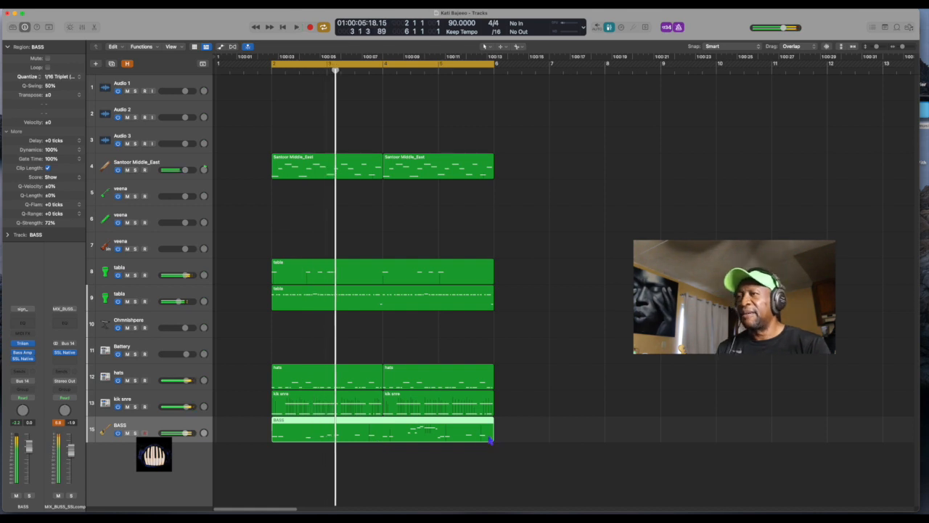